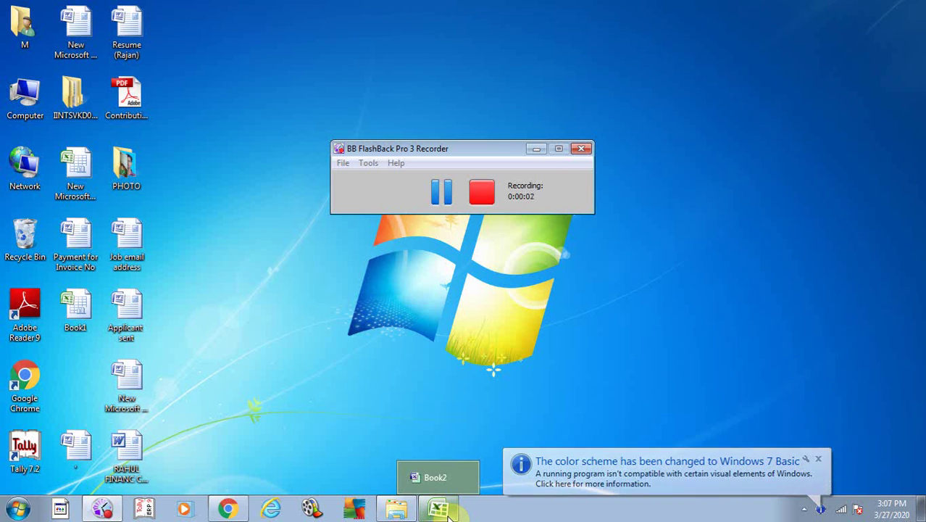
Restore the Book2 workbook window from the taskbar so it fills the screen
click(450, 516)
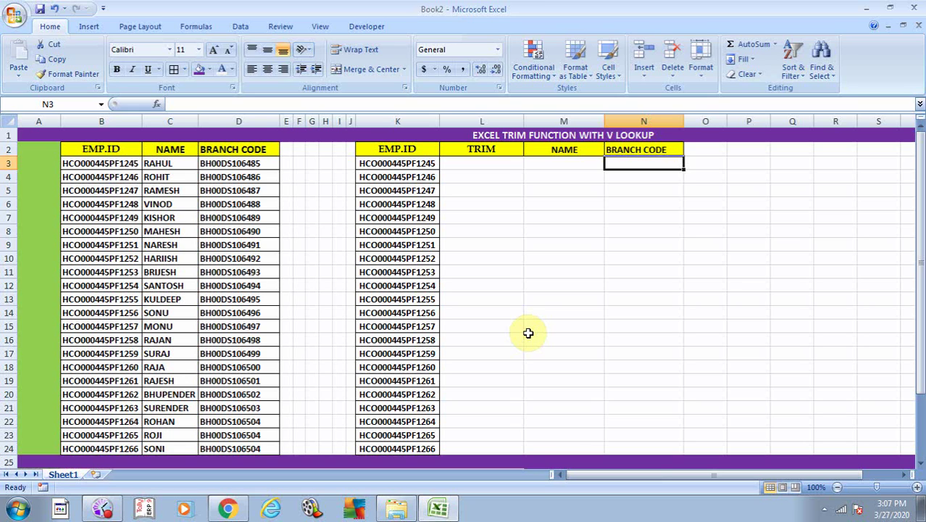
click(265, 203)
click(406, 204)
click(431, 271)
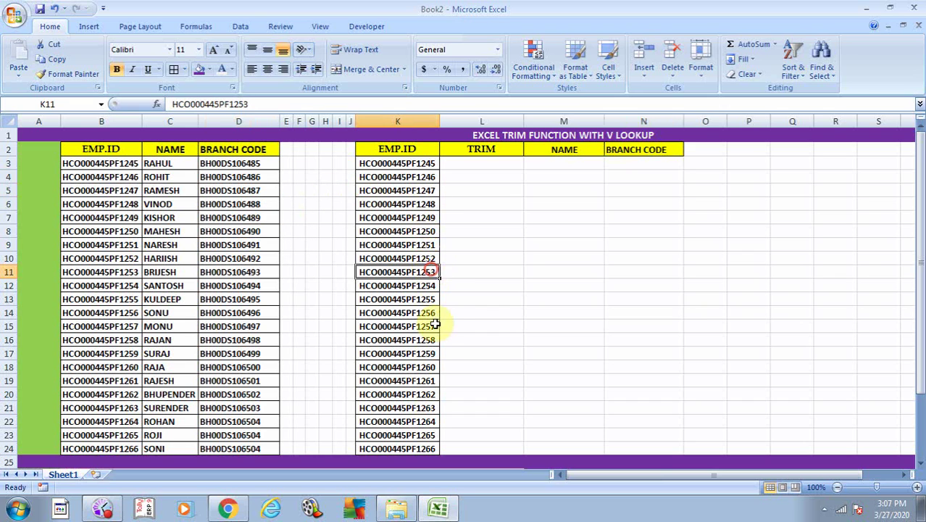
click(422, 367)
click(403, 326)
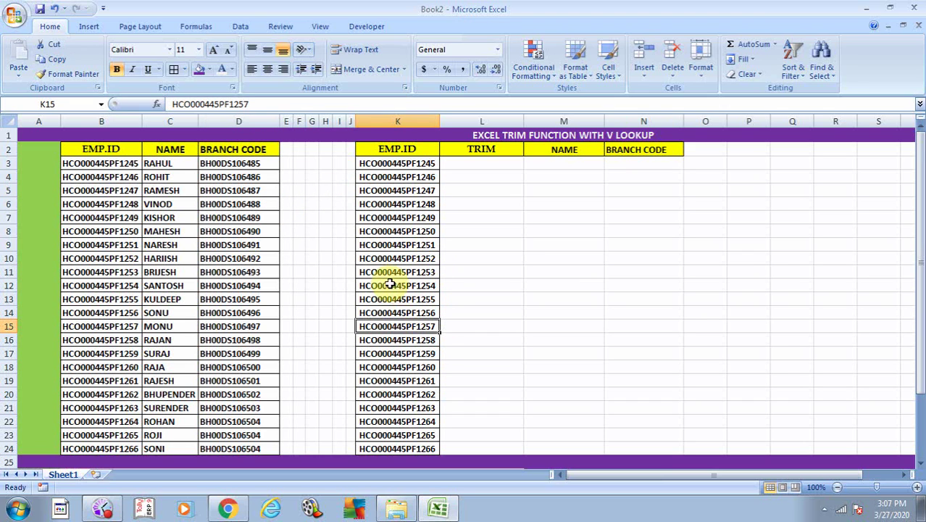
click(388, 258)
click(391, 232)
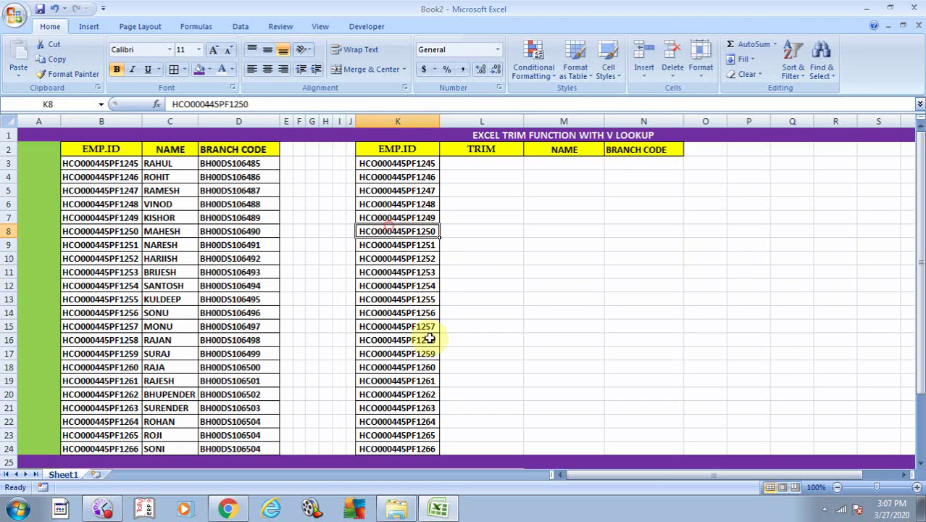
click(105, 177)
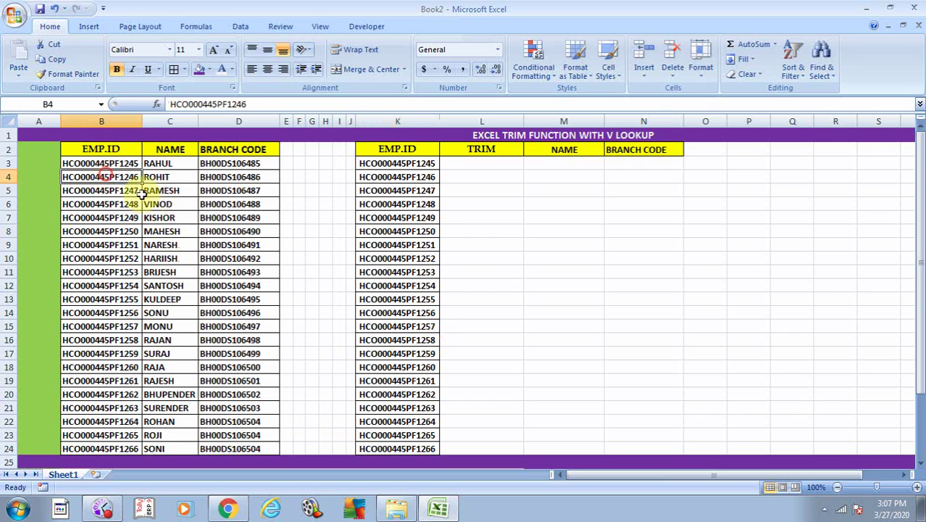
click(103, 149)
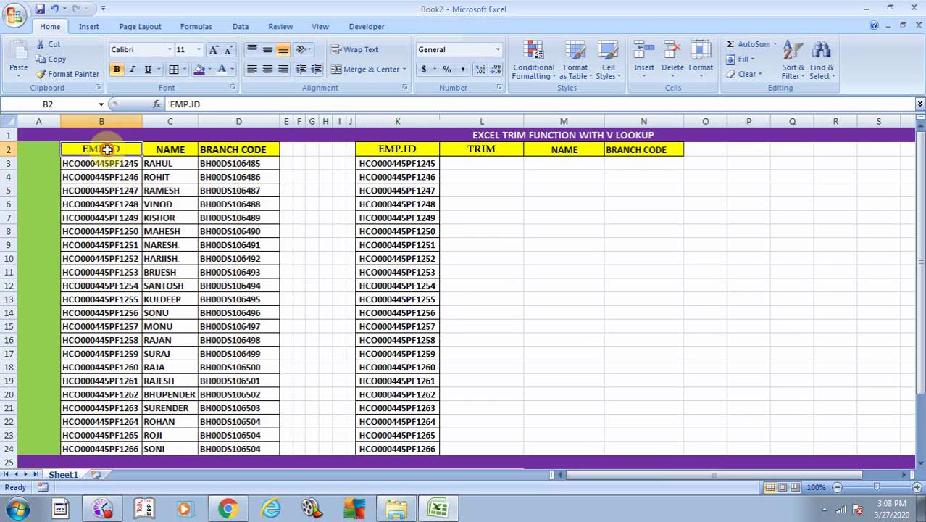
click(173, 150)
click(221, 148)
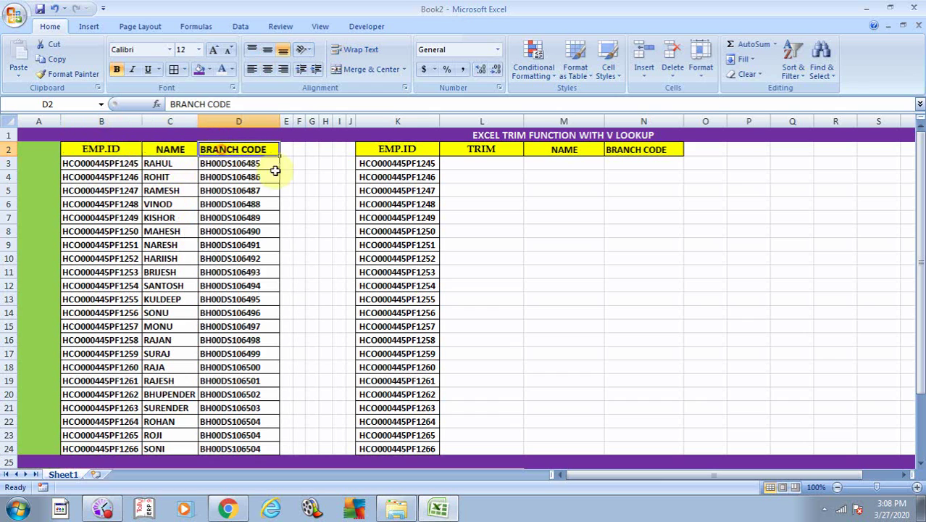
click(398, 167)
click(398, 244)
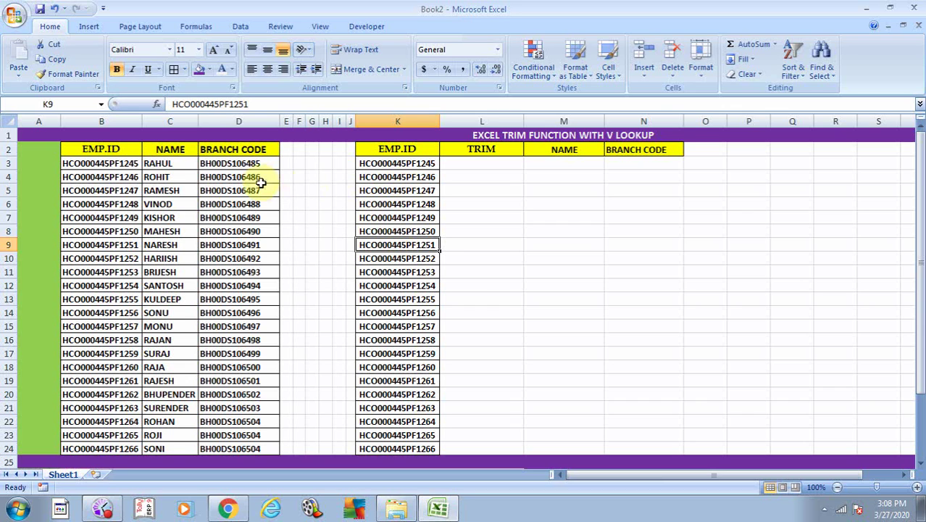
click(123, 164)
click(370, 164)
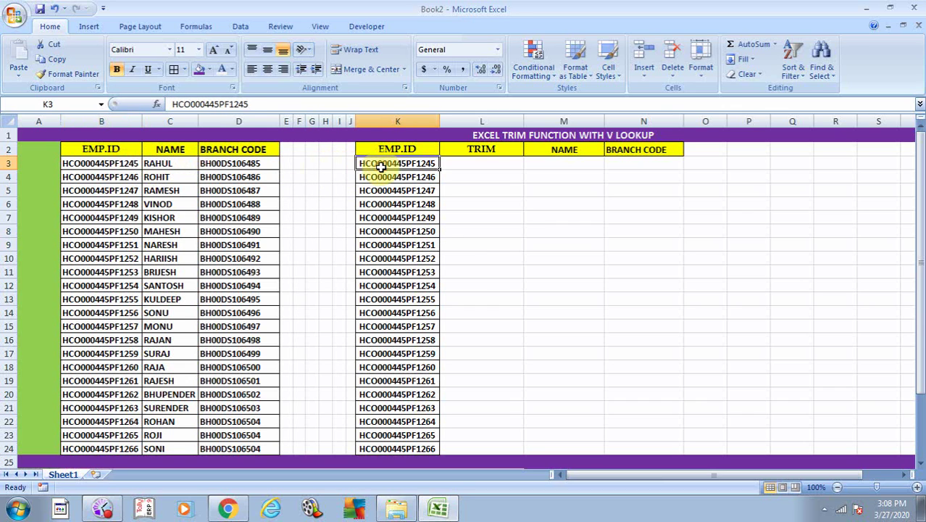
click(80, 163)
click(362, 163)
click(434, 204)
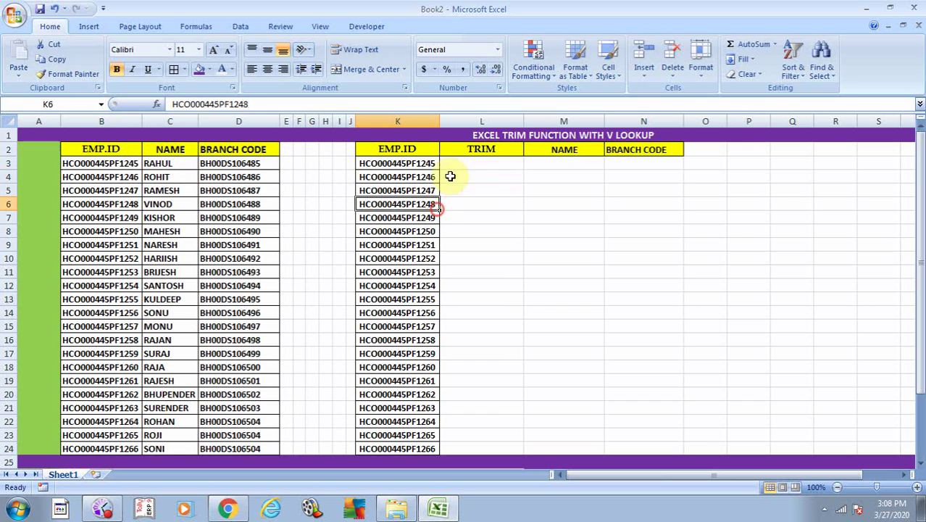
click(430, 164)
click(113, 164)
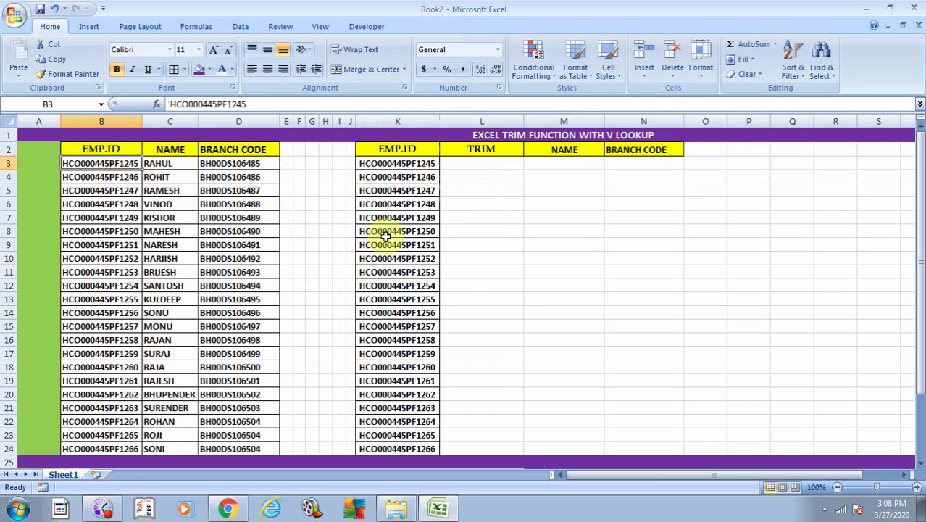
Copy the first employee ID HCO000445PF1245 into L3 under TRIM
key(ctrl+c)
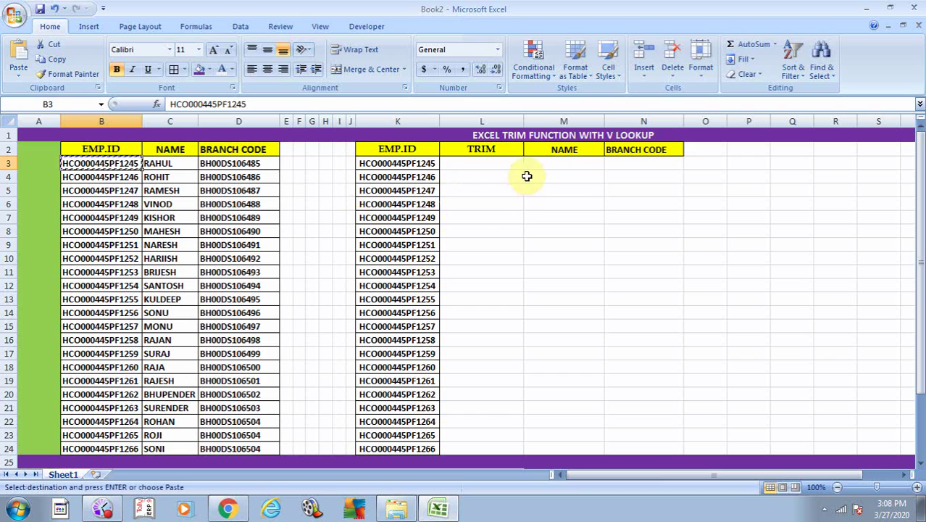
click(499, 165)
key(ctrl+v)
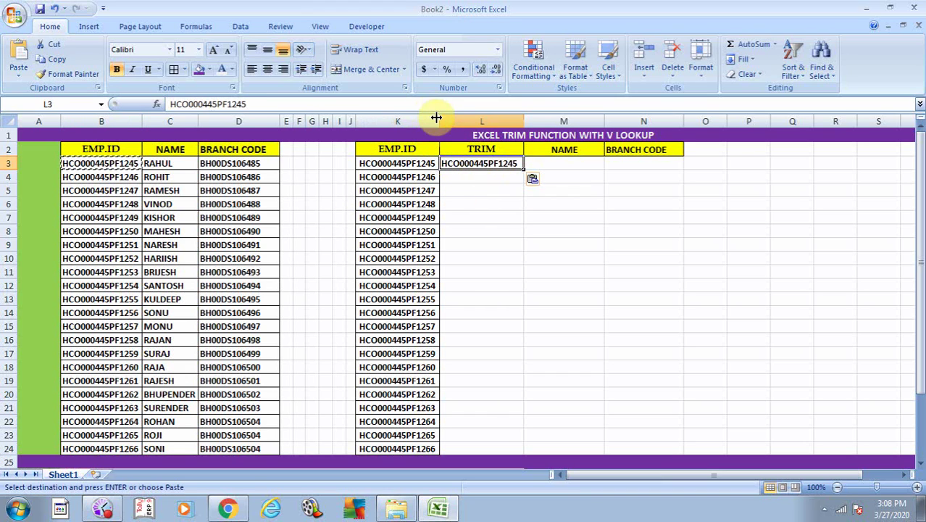
Widen columns K and L so the employee IDs fit
drag(439, 119, 452, 119)
drag(397, 163, 493, 164)
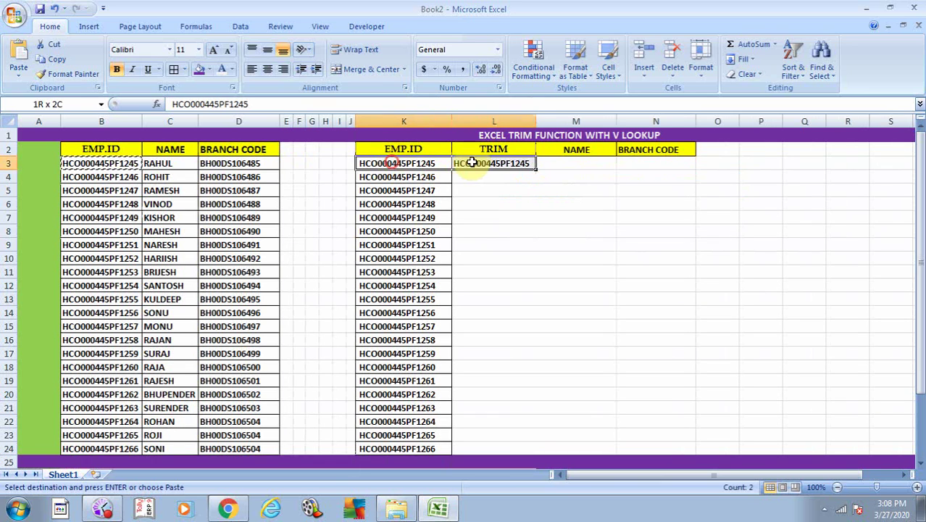
click(213, 50)
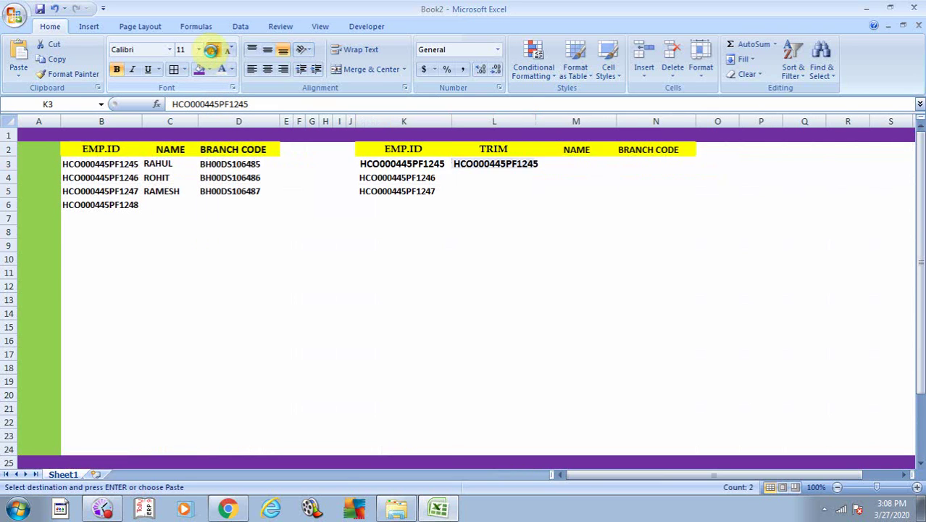
click(500, 285)
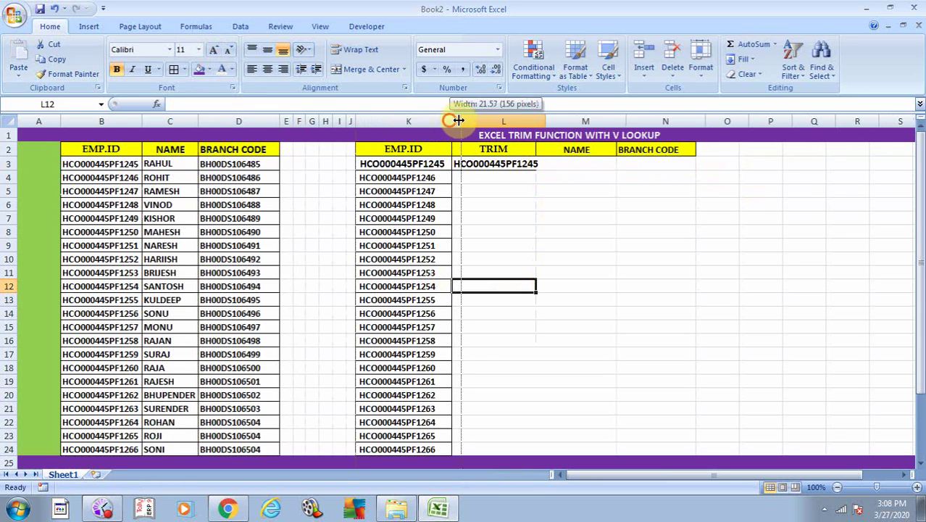
drag(452, 120, 462, 121)
drag(547, 120, 566, 121)
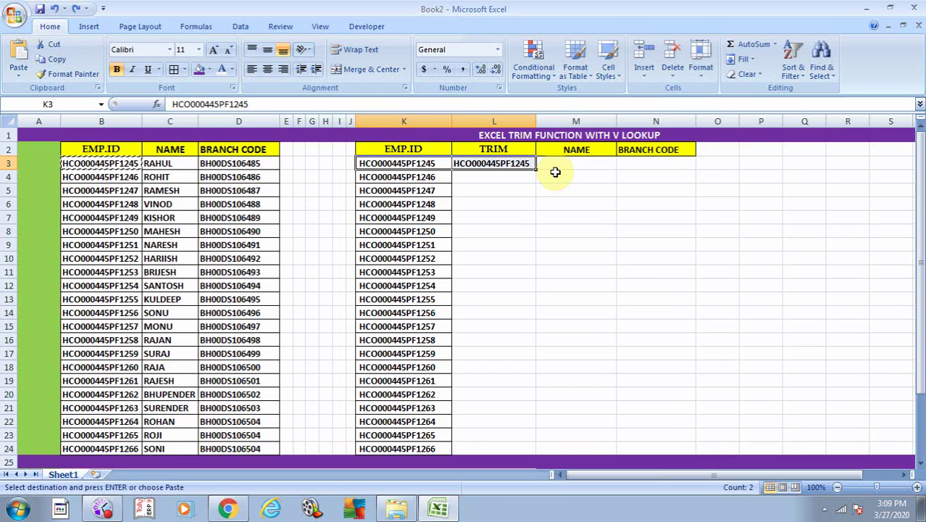
Undo the column width changes and the ID pasted into L3
key(alt+h)
key(o)
key(i)
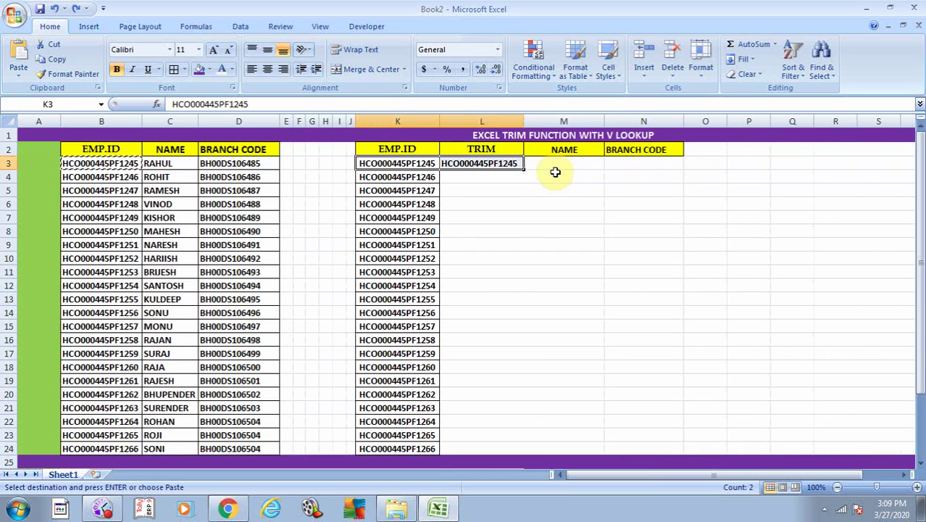
key(ctrl+z)
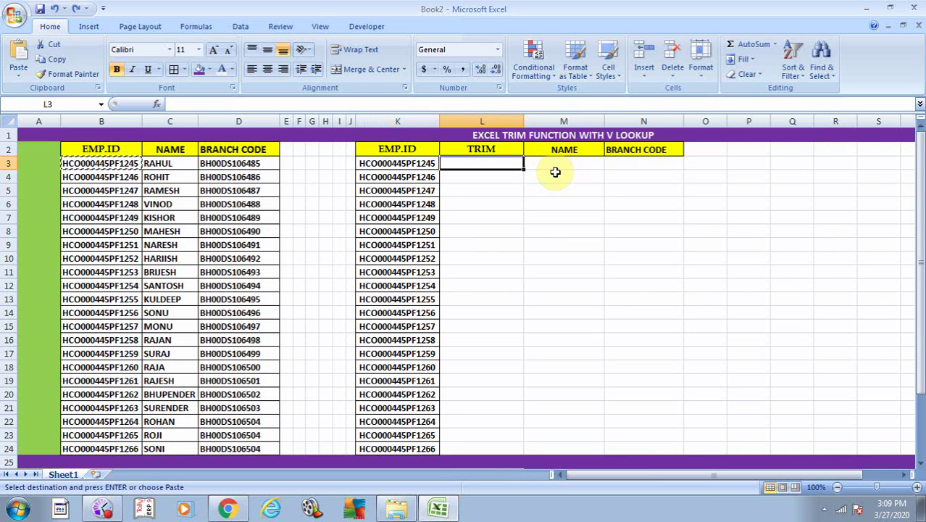
Select M3, the first cell under NAME
click(555, 172)
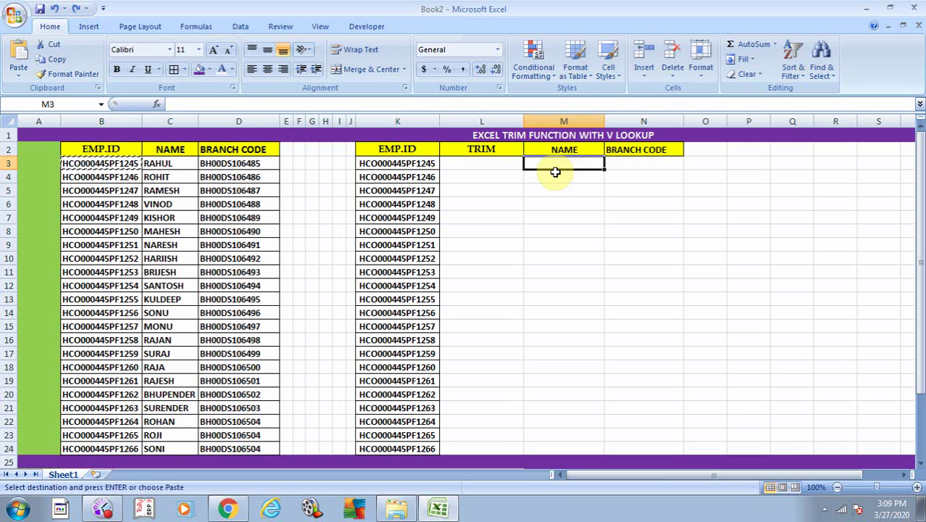
key(Left)
key(Left)
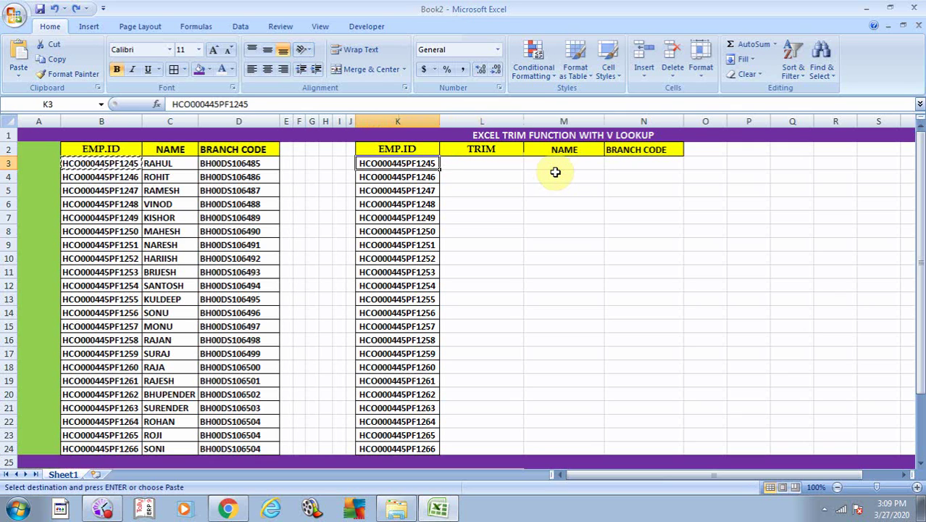
key(Right)
key(Right)
key(Right)
key(Left)
key(Right)
key(Left)
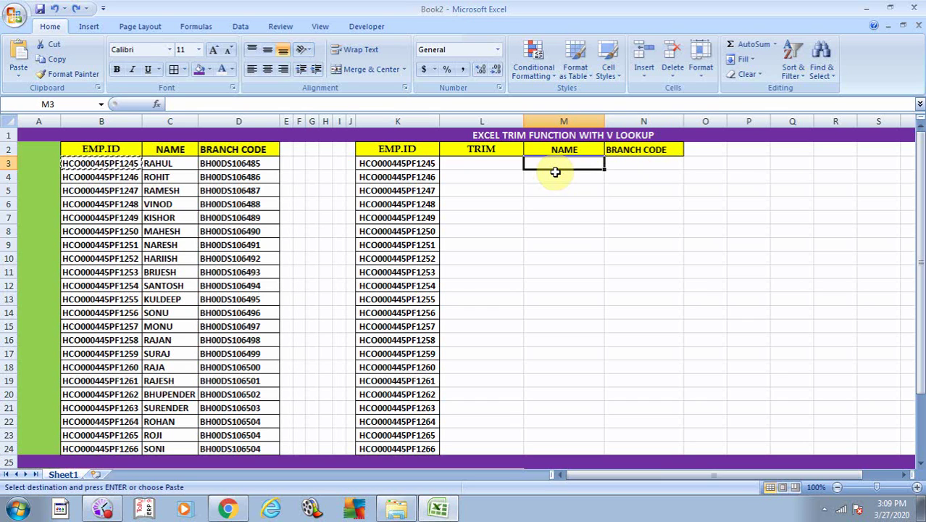
Type =VLOOKUP(K3,B3:D24,2,0 in M3 to look up K3's name from the left table
text(=)
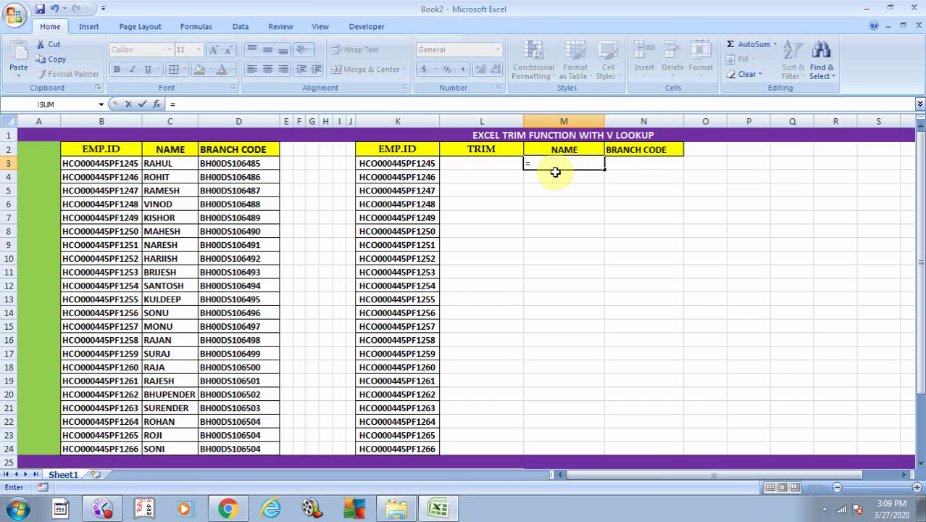
text(V)
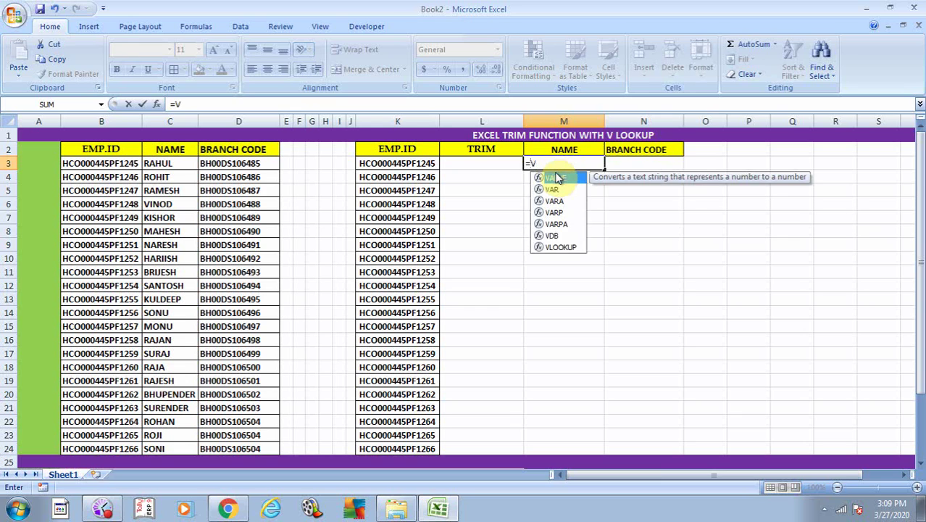
text(L)
double_click(557, 178)
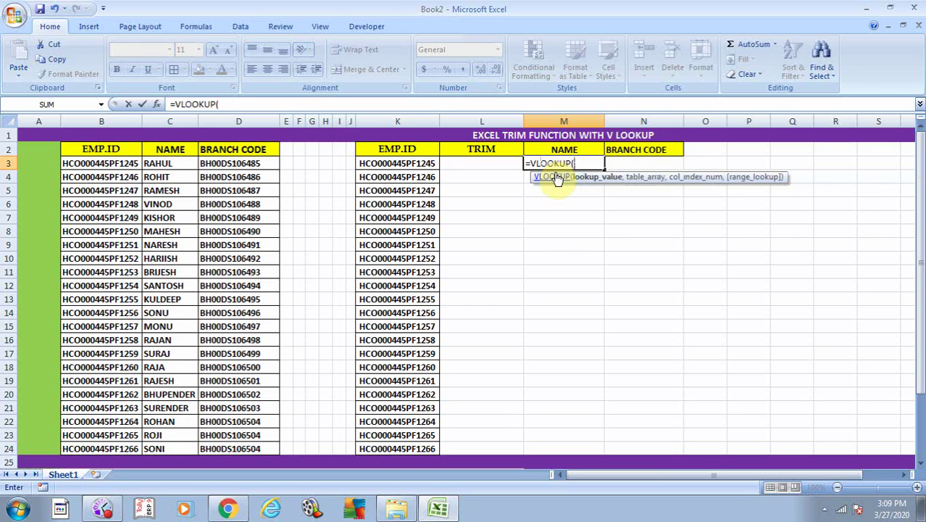
key(Left)
key(Left)
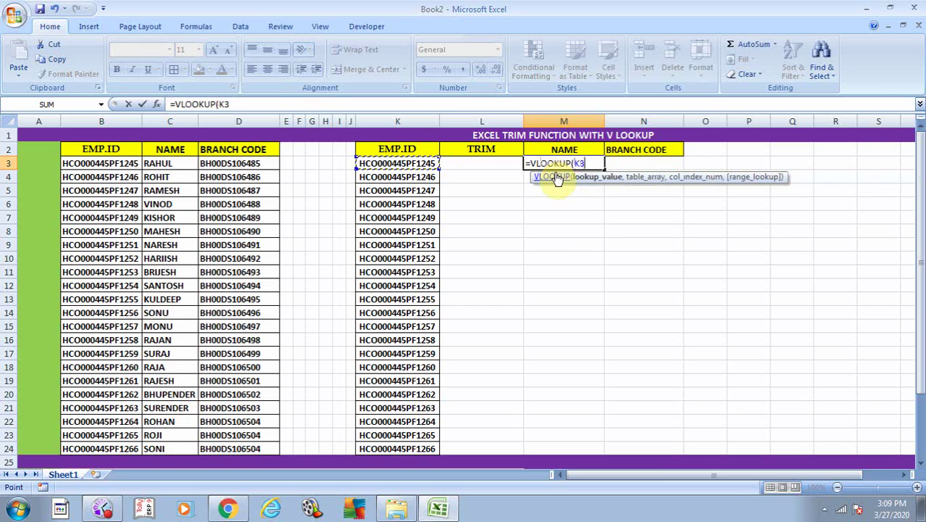
text(,)
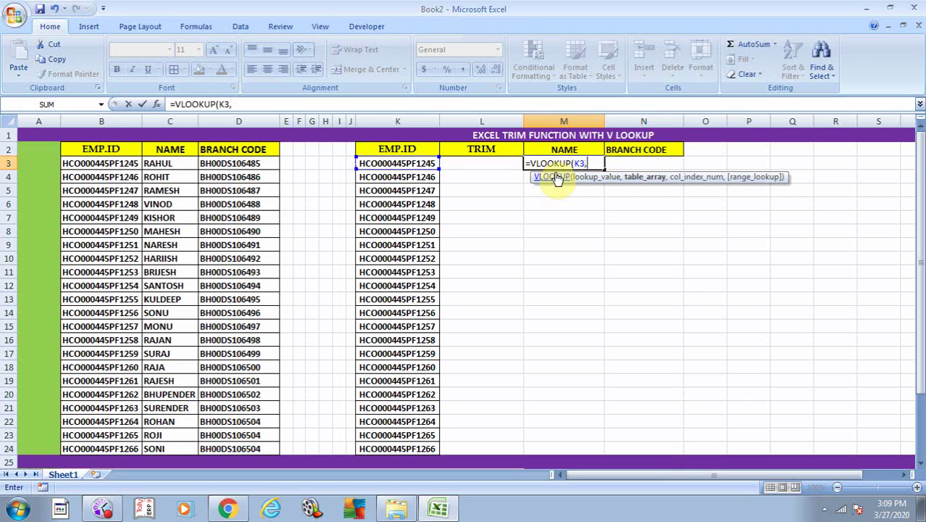
key(Left)
key(Left)
key(Left)
key(Left)
key(Left)
key(Left)
key(Left)
key(Left)
key(Left)
key(Left)
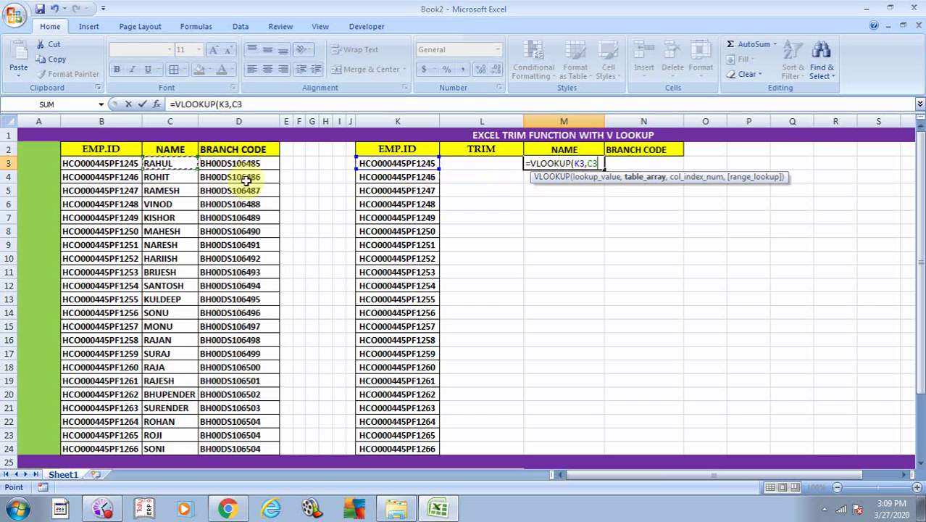
mouse_move(103, 165)
mouse_down()
mouse_move(151, 193)
mouse_move(256, 449)
mouse_up()
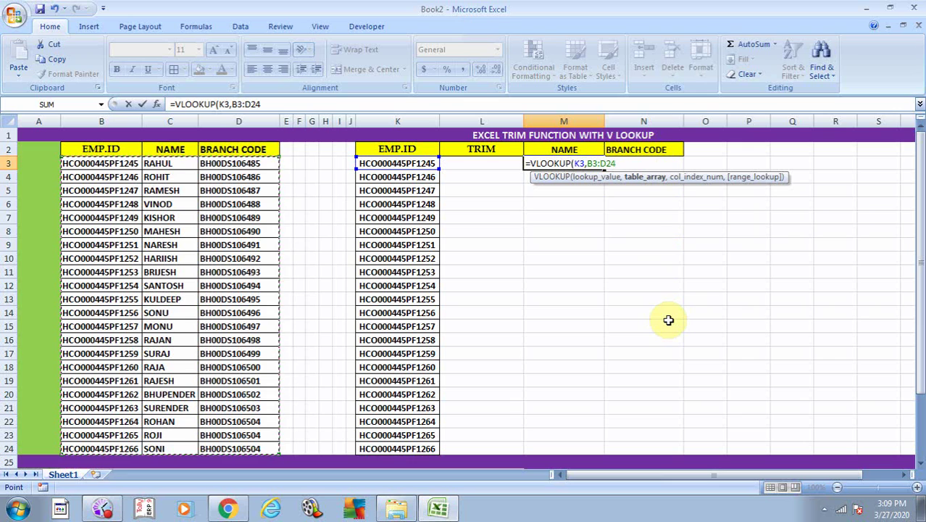
text(,)
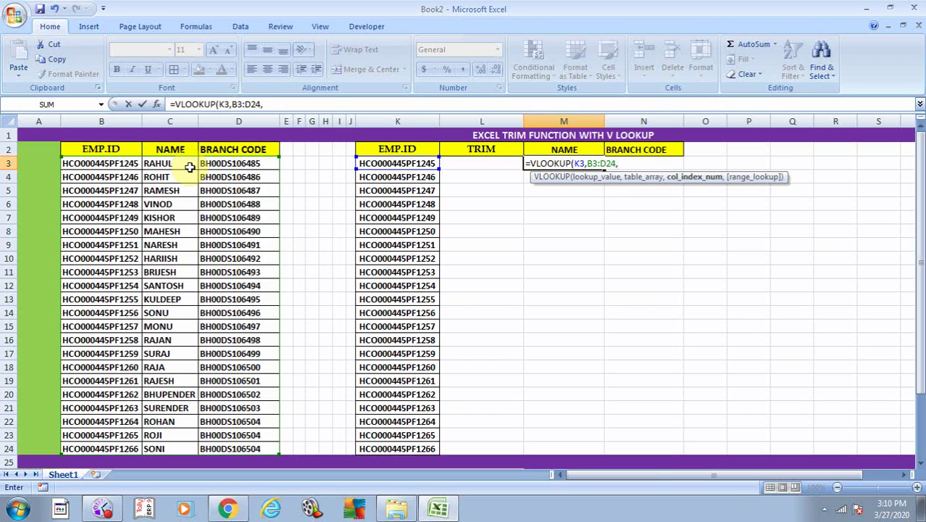
text(2)
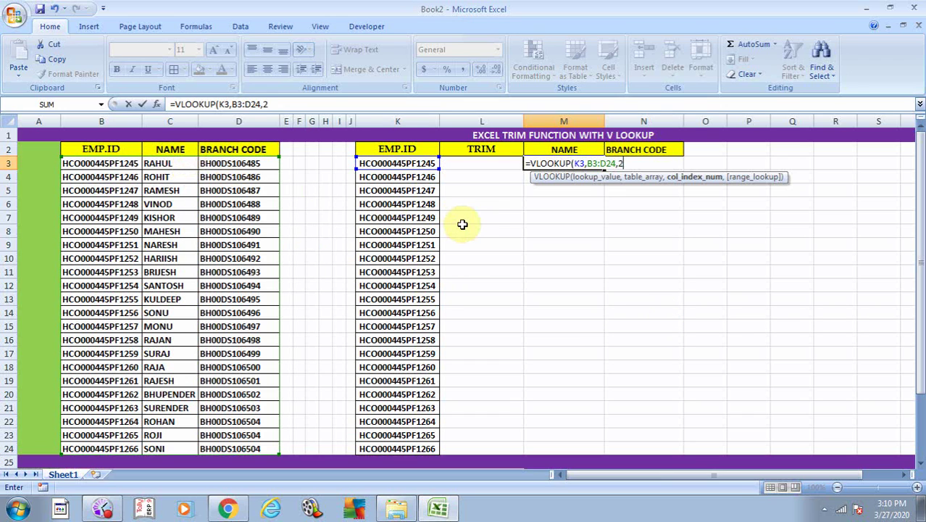
text(,0)
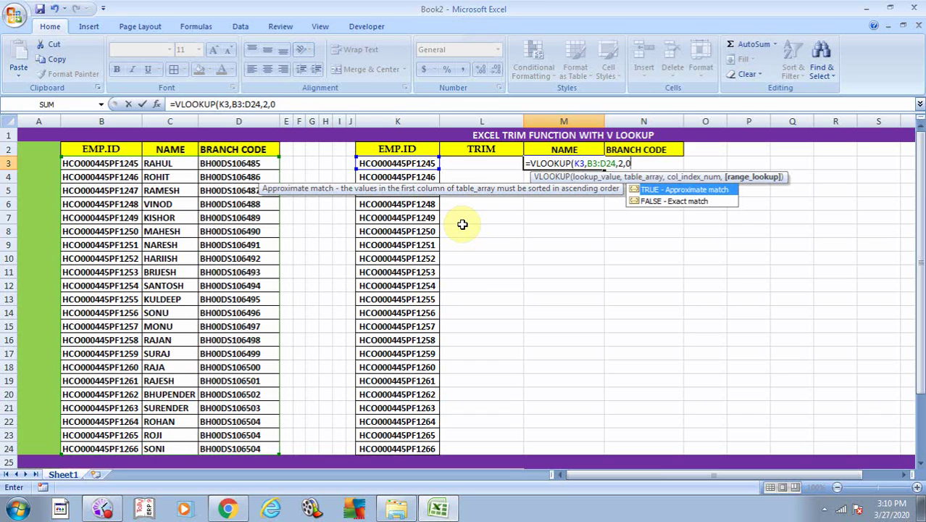
Enter the VLOOKUP in M3, which returns #N/A, and compare it against K3's ID
key(Return)
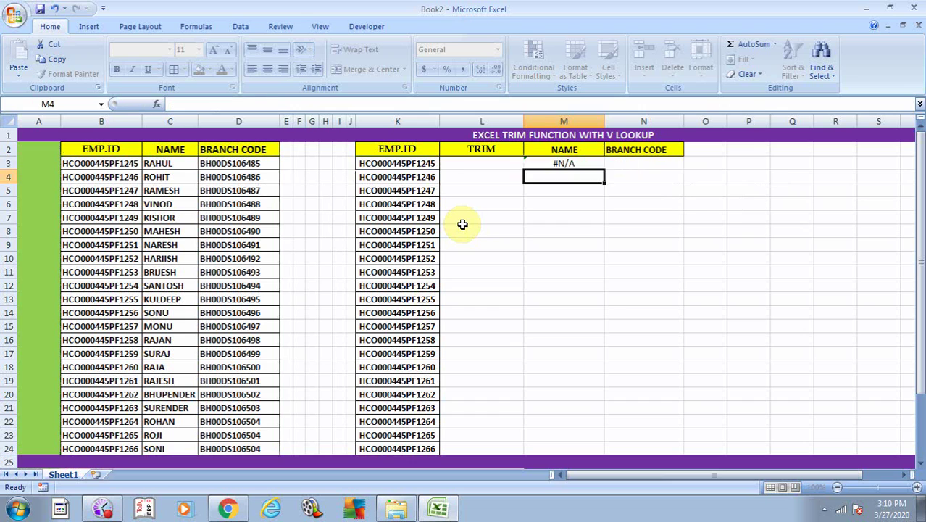
key(Up)
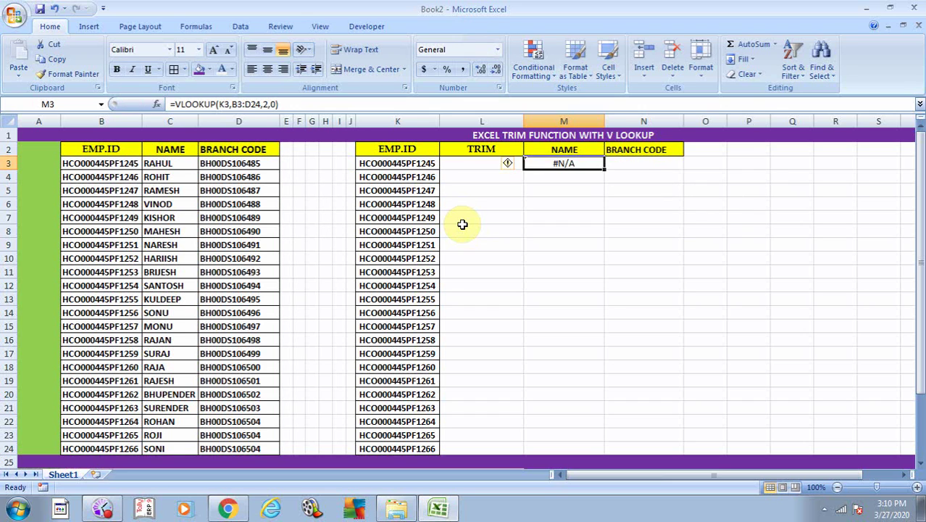
key(Left)
key(Left)
key(Right)
key(Right)
key(Left)
key(Right)
key(Left)
key(Left)
key(Right)
key(Right)
key(Right)
key(Left)
key(Left)
key(Left)
key(Left)
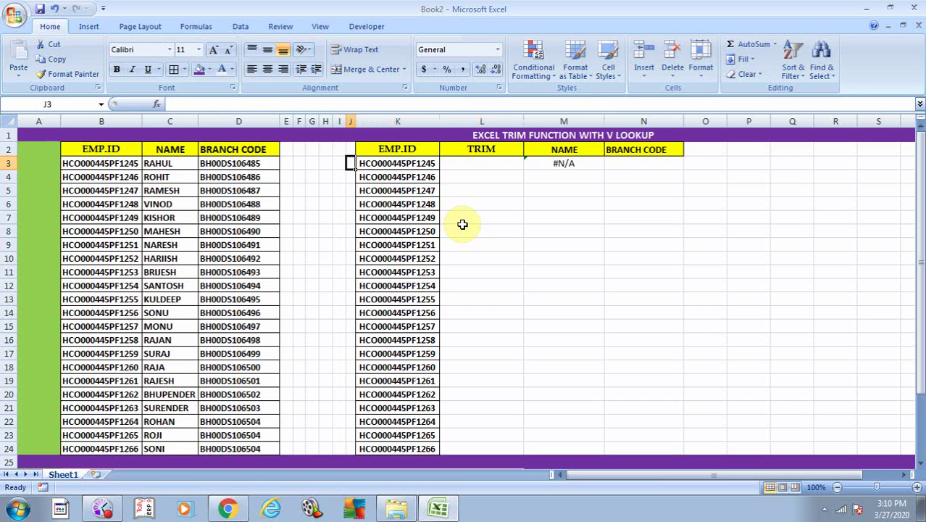
key(Right)
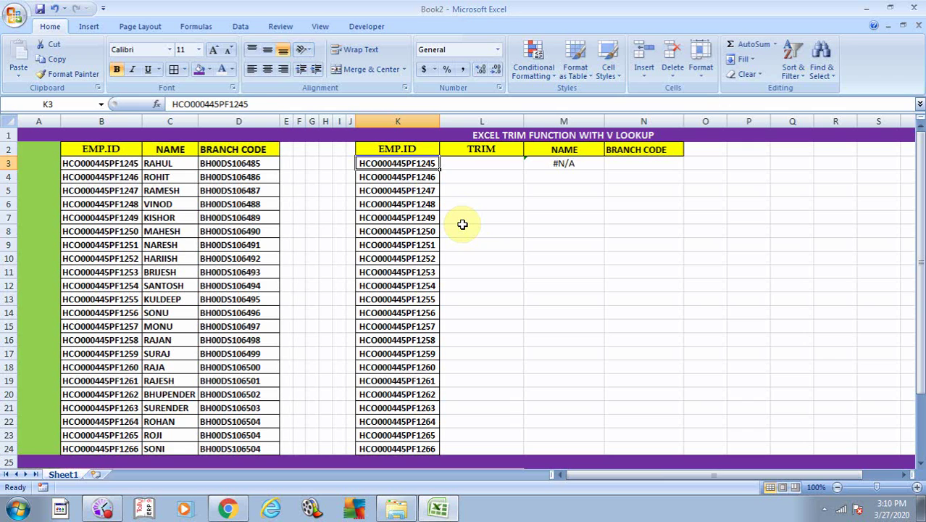
key(Right)
key(Right)
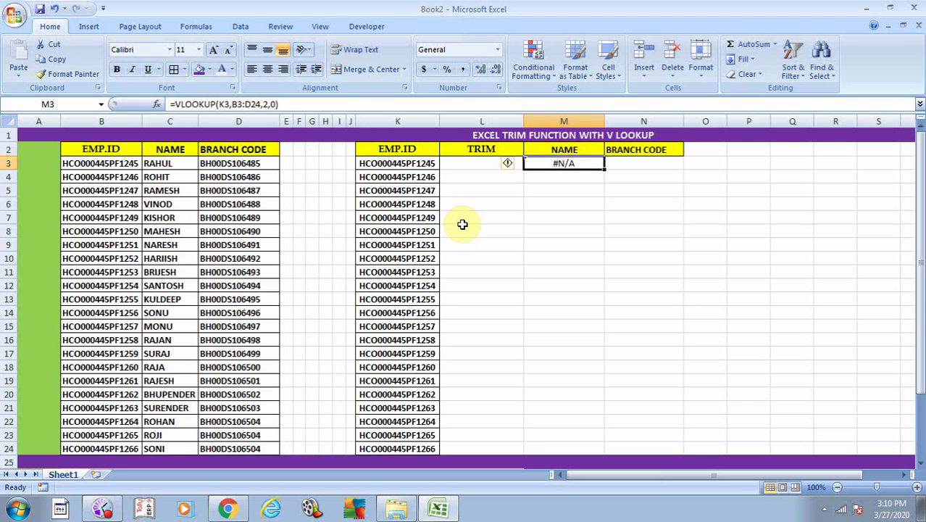
key(Left)
key(Left)
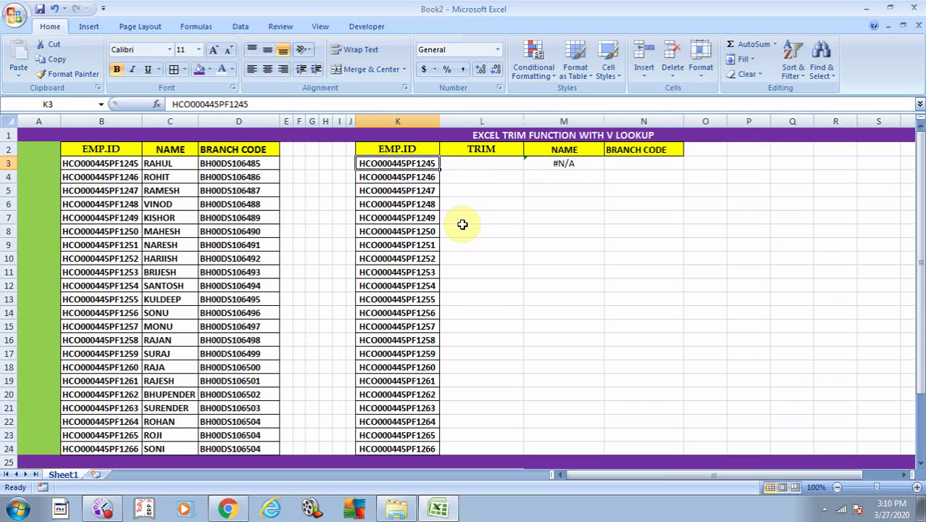
Widen column B of the left table and column K of the right table
click(72, 162)
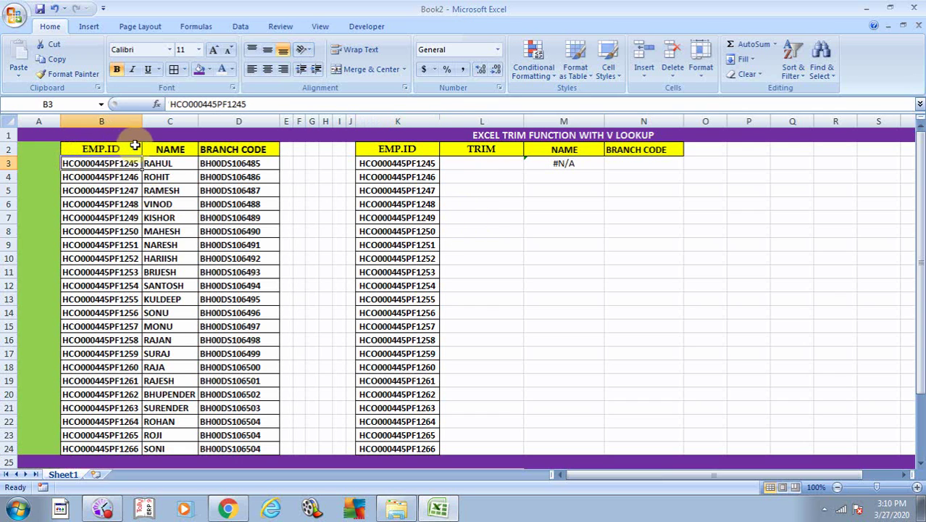
drag(141, 122, 150, 122)
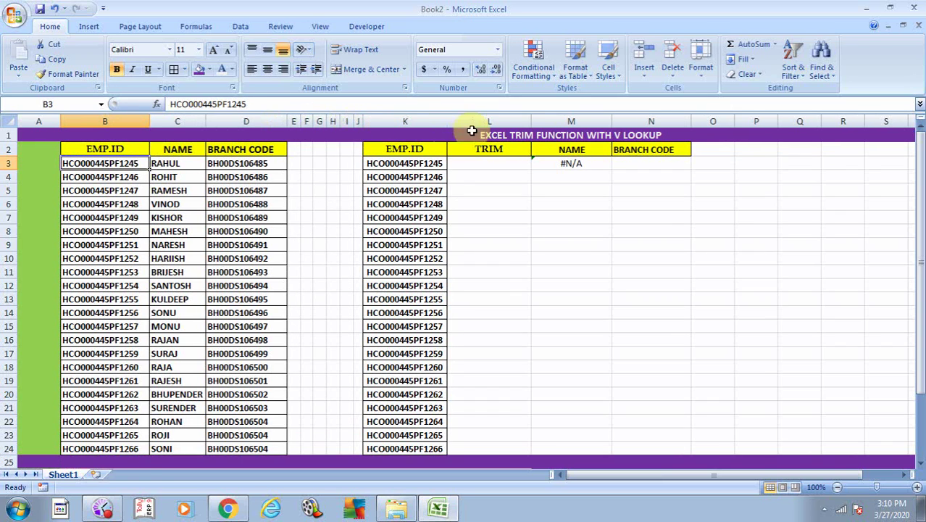
drag(447, 121, 457, 119)
Inspect several EMP.IDs down column K and select L3 under TRIM
click(435, 341)
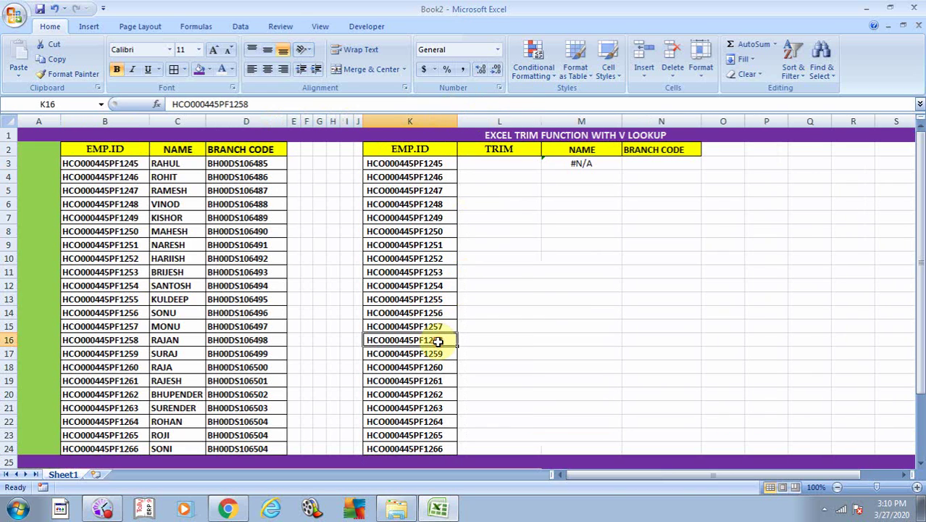
click(390, 190)
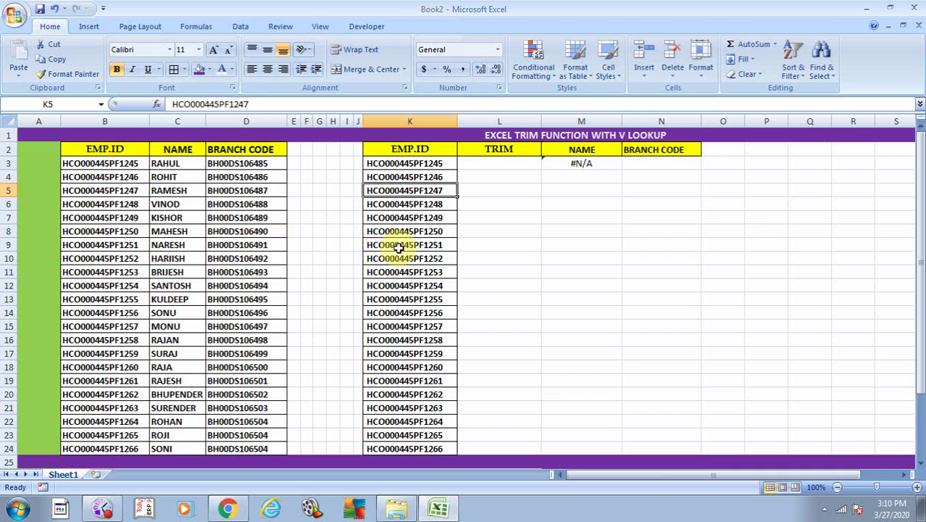
click(405, 338)
click(414, 392)
click(407, 163)
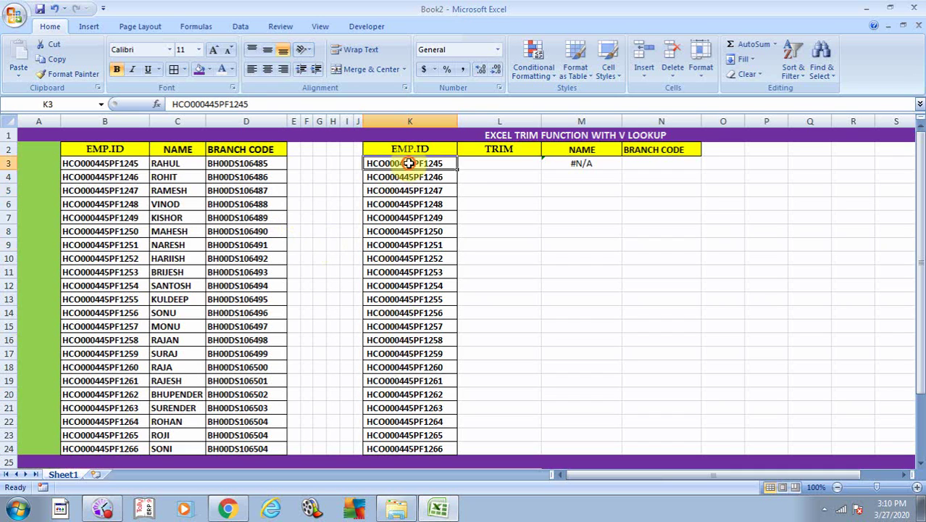
click(499, 151)
click(512, 163)
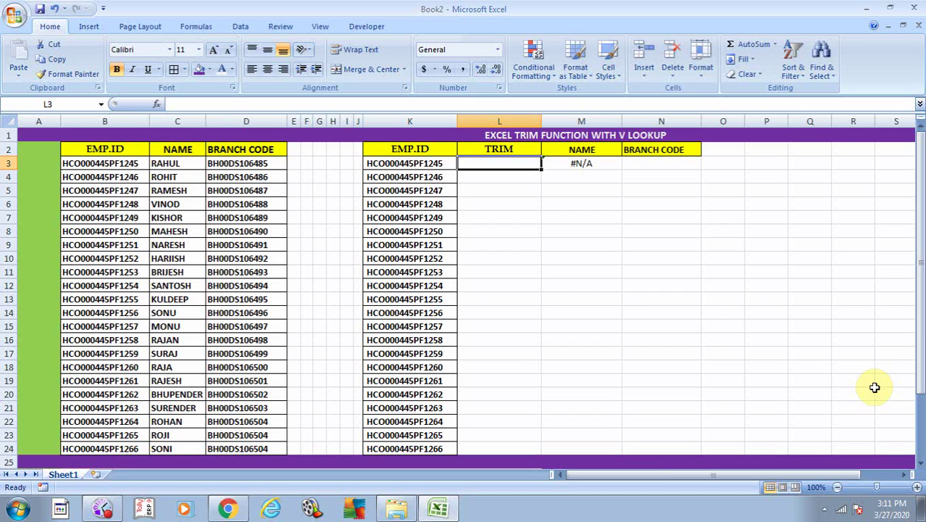
Enter =LEN(B3) in L3 to test the ID length, which returns 15
text(=)
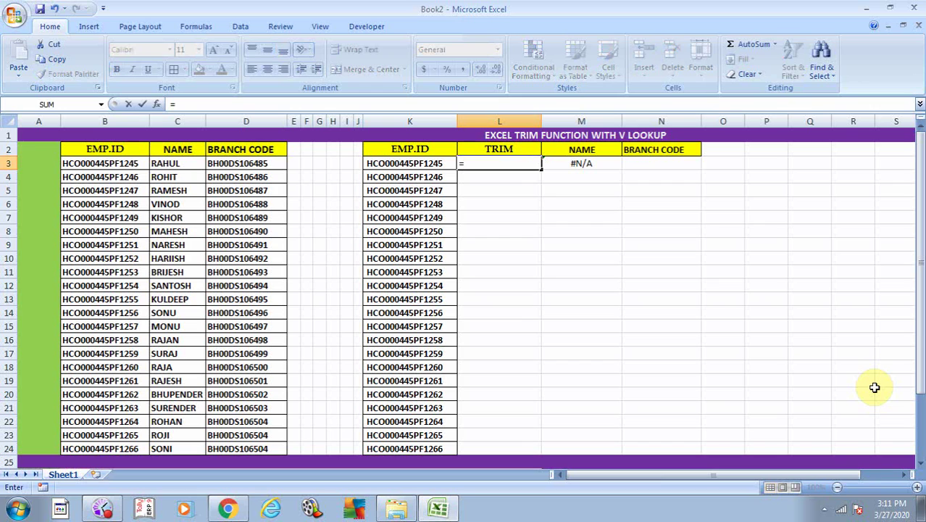
text(L)
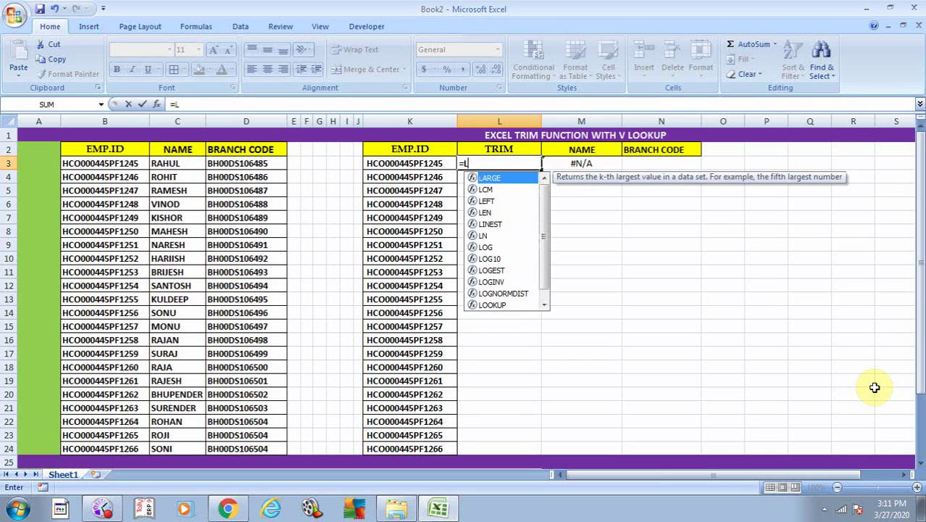
text(EN)
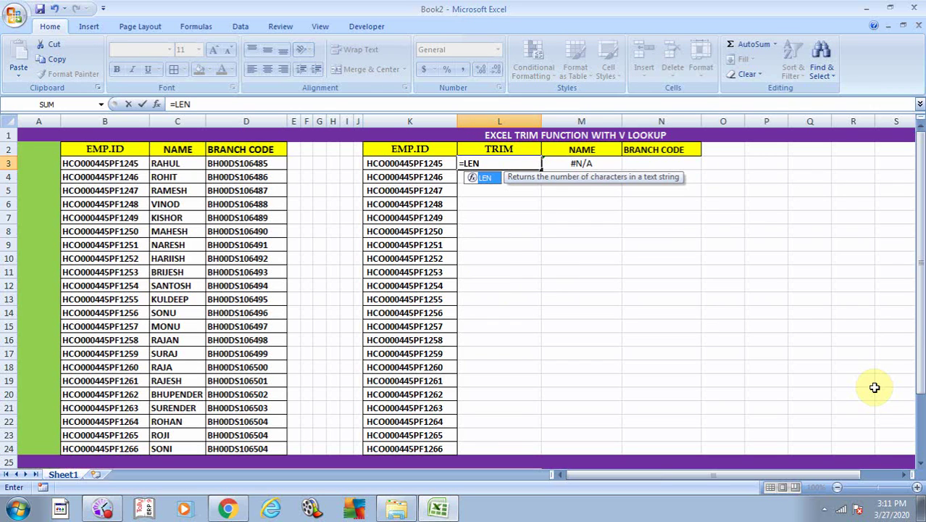
text(()
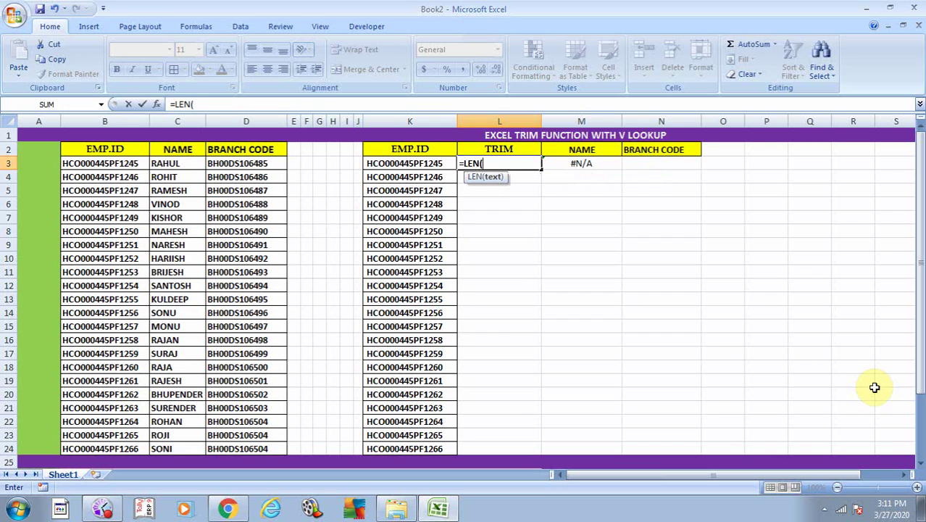
key(Left)
key(Left)
key(Left)
key(Left)
key(Left)
key(Left)
key(Left)
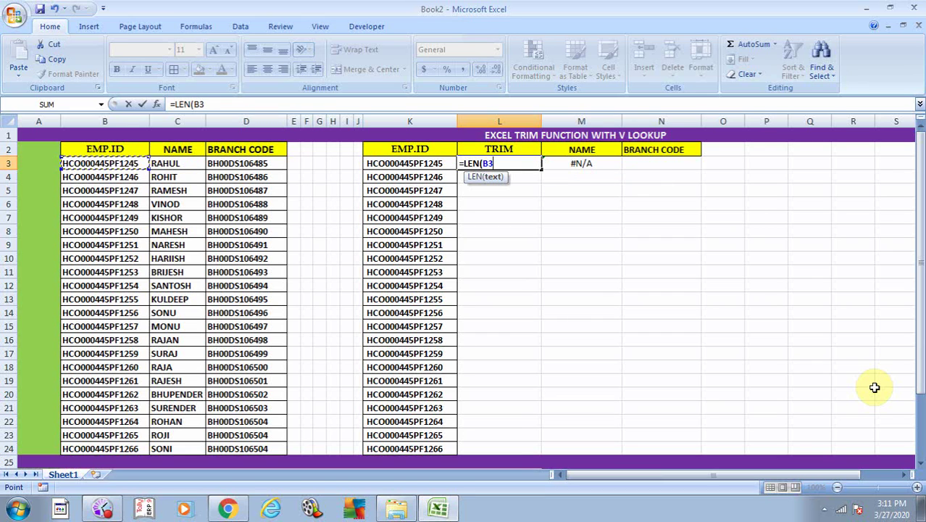
key(Return)
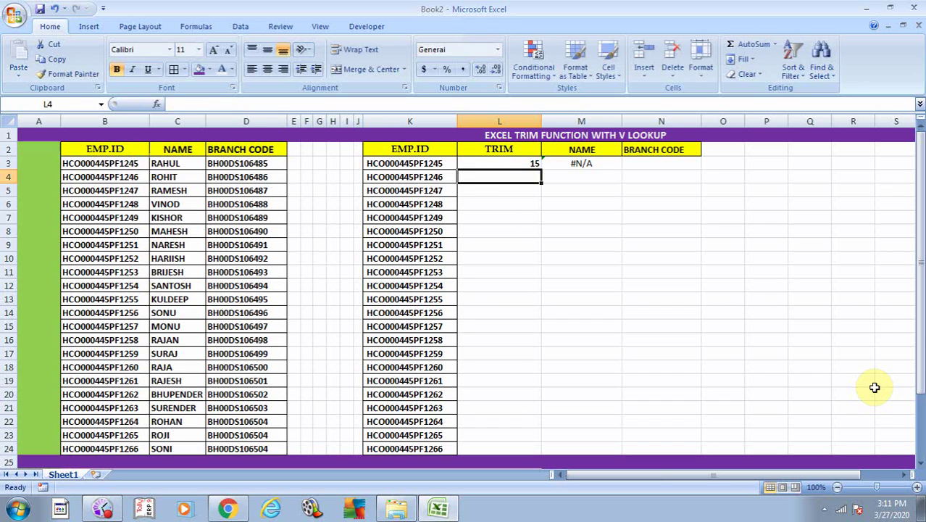
key(Up)
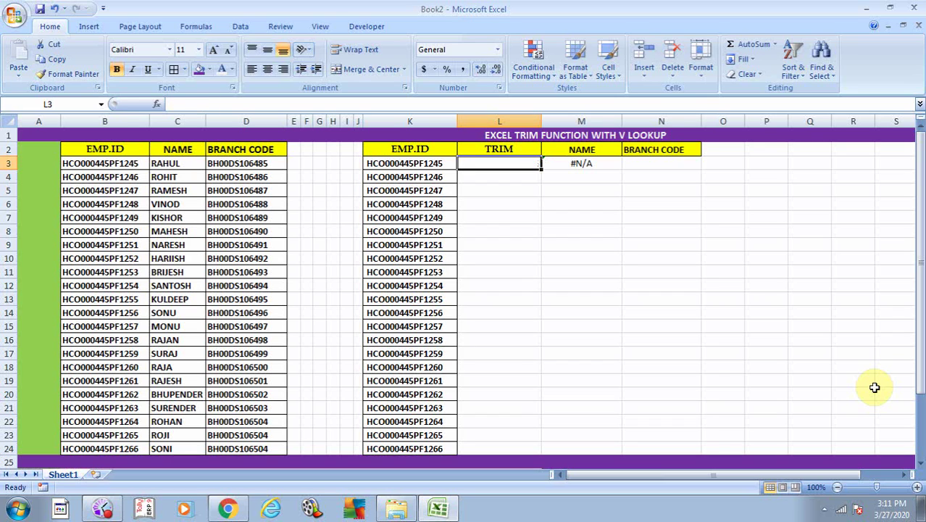
text(LEN)
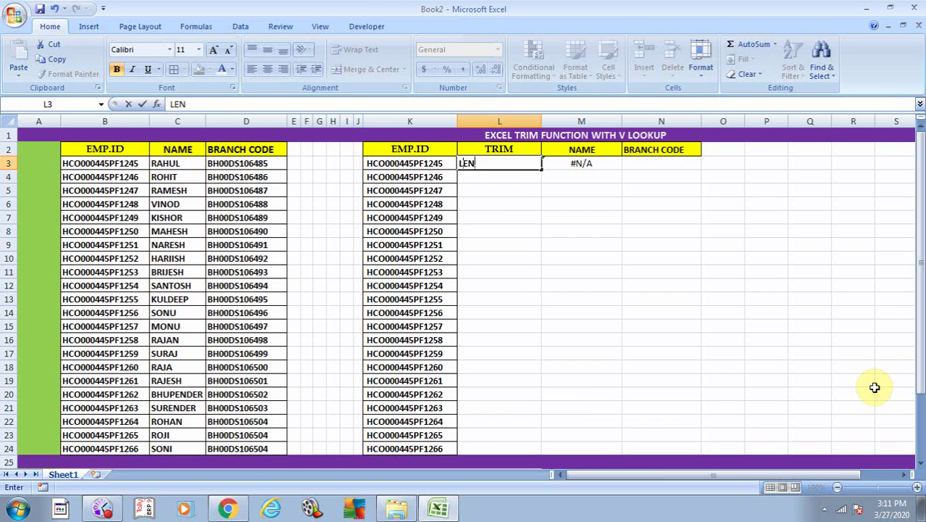
key(BackSpace)
key(BackSpace)
key(BackSpace)
text(=LEN)
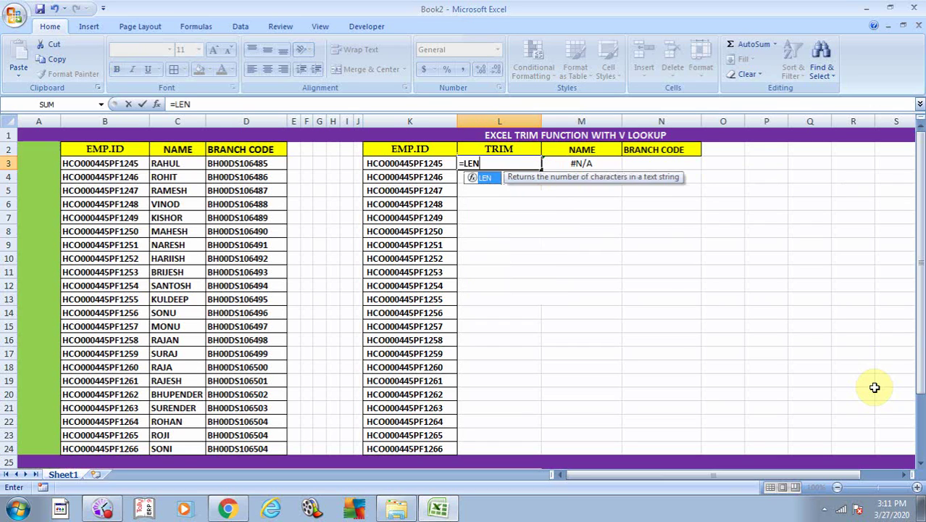
text(()
key(Left)
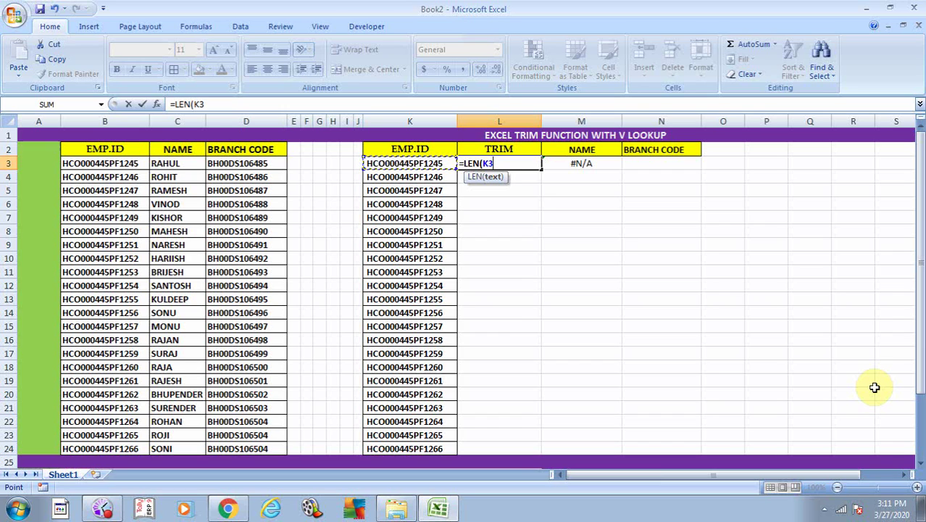
key(Return)
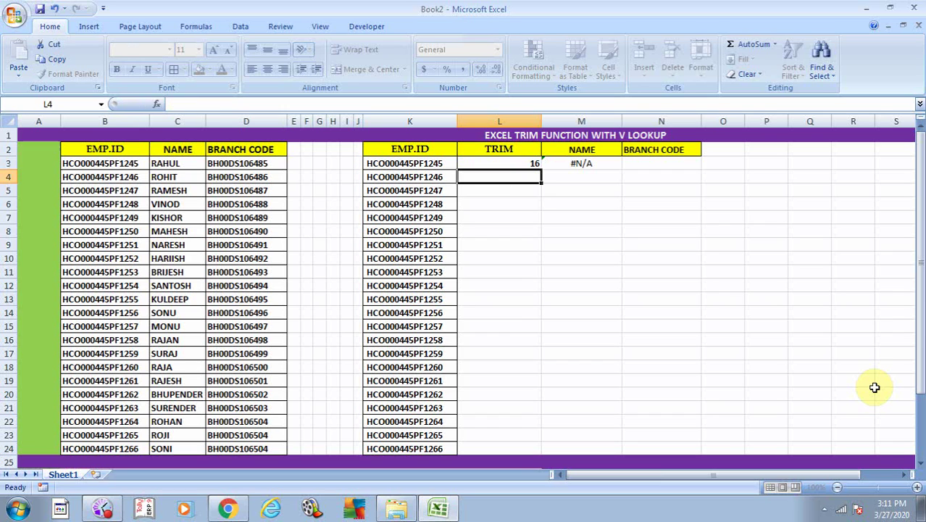
key(Up)
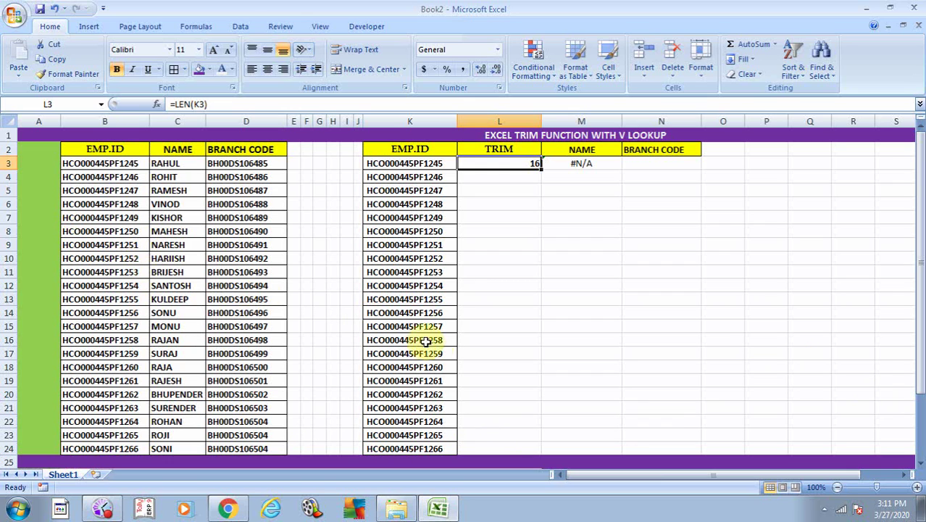
click(435, 202)
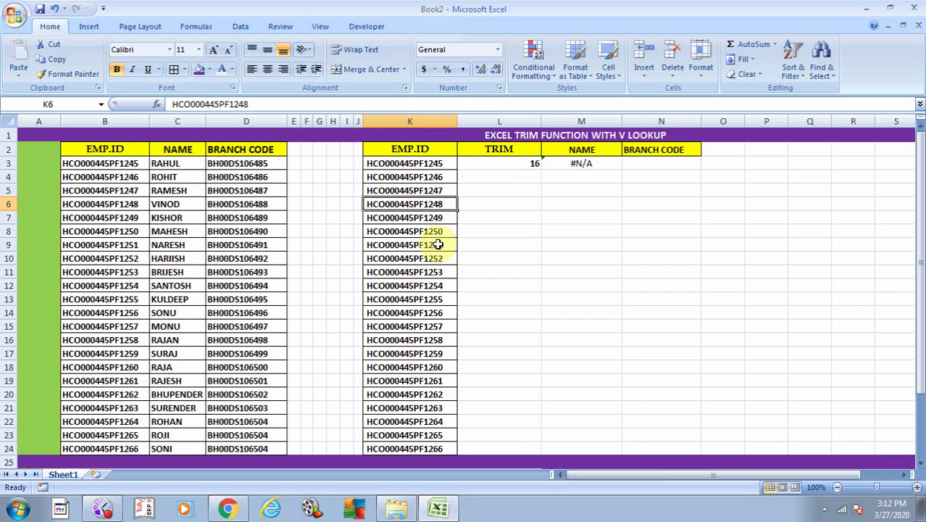
click(444, 340)
click(520, 163)
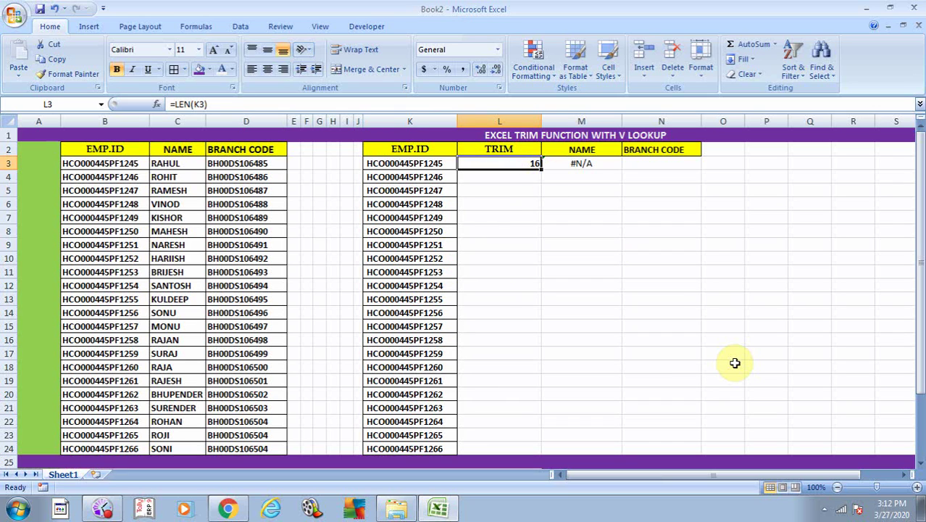
key(Delete)
key(Left)
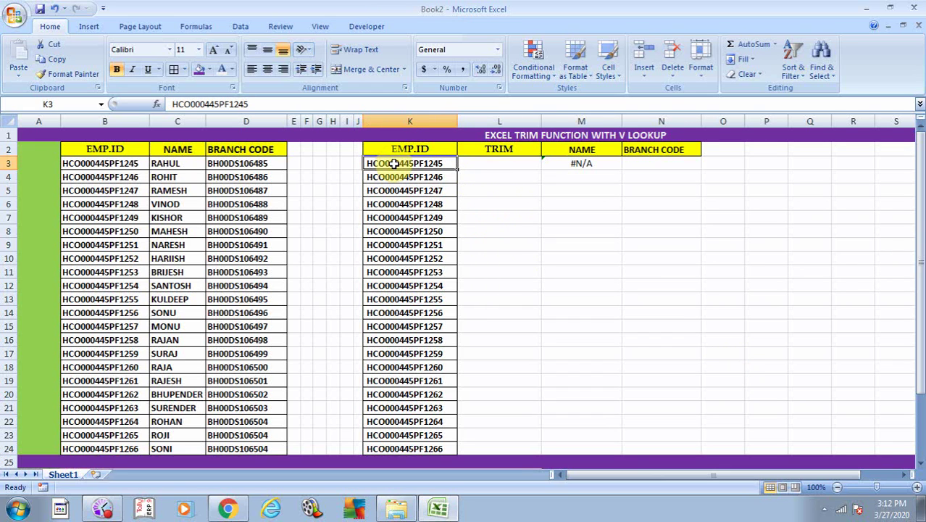
click(133, 166)
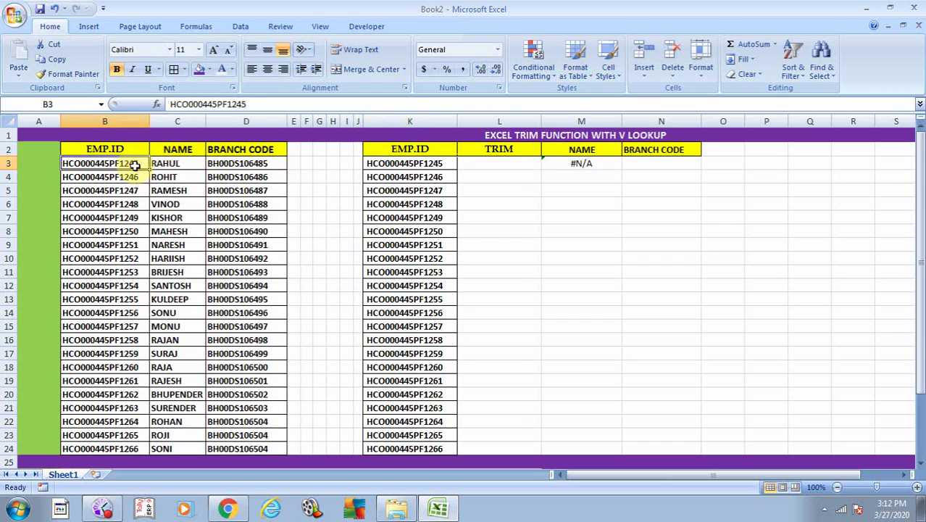
click(405, 218)
click(412, 285)
click(418, 354)
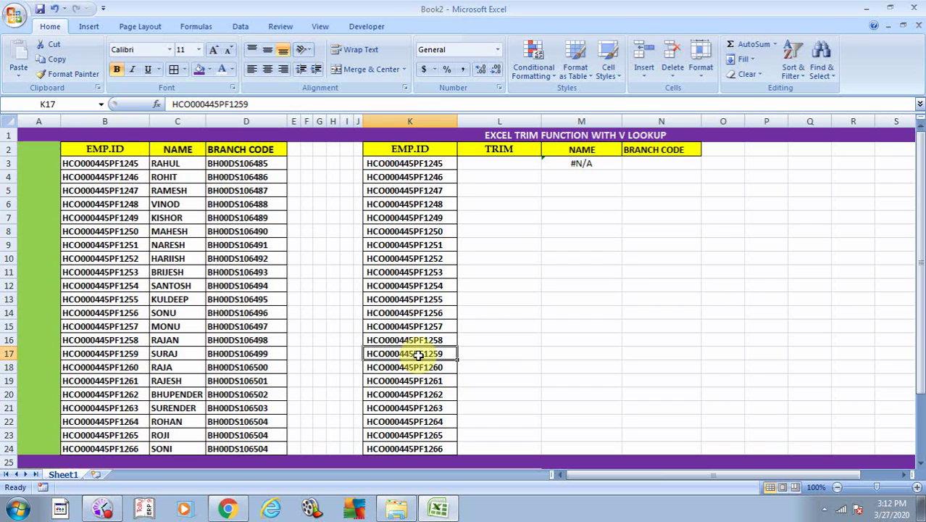
Enter =TRIM(K3) in L3 and fill it down to L24
click(486, 163)
text(=)
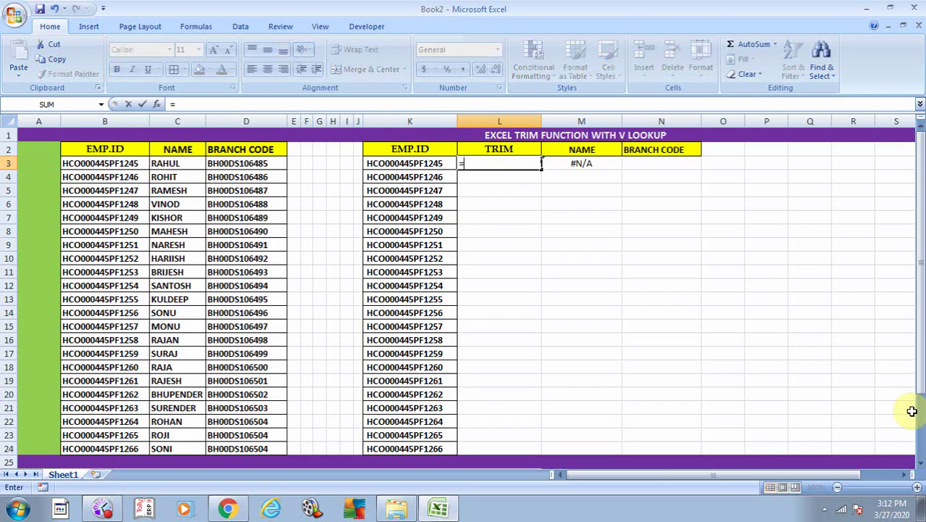
text(T)
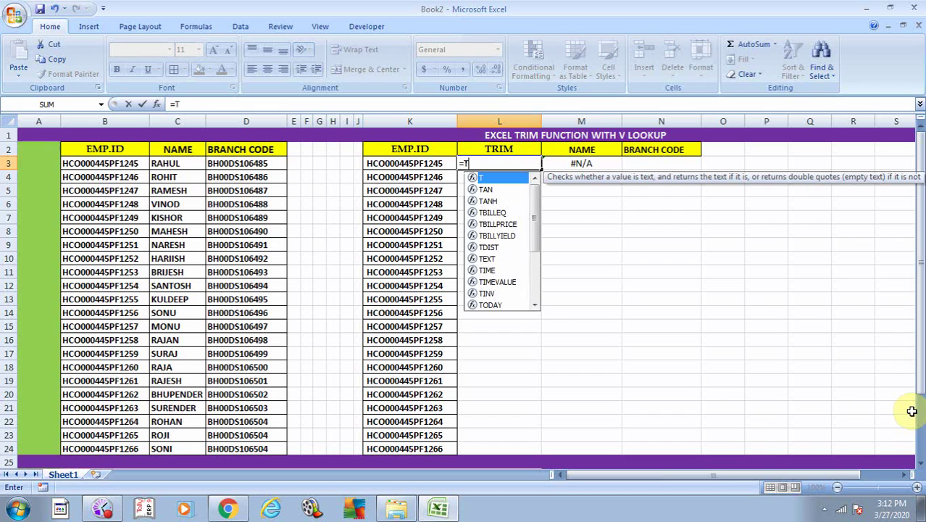
text(RIM)
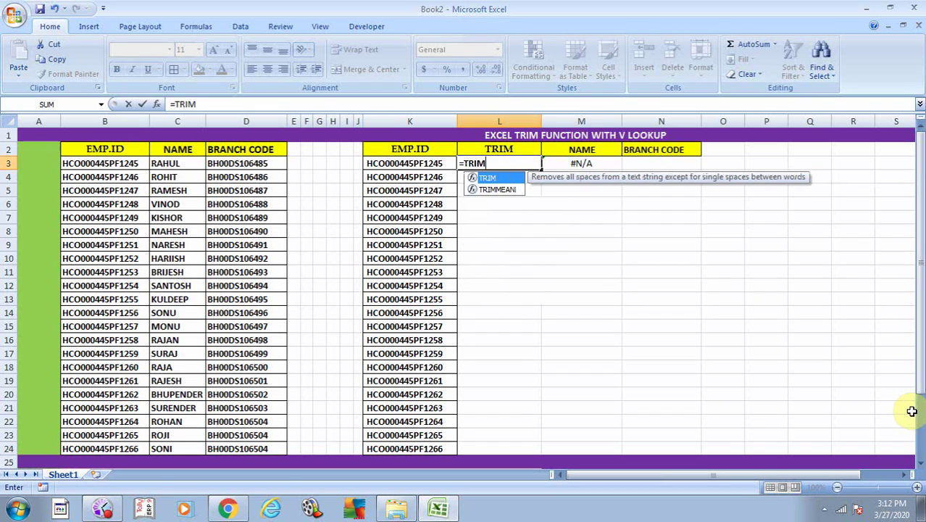
text(()
key(Left)
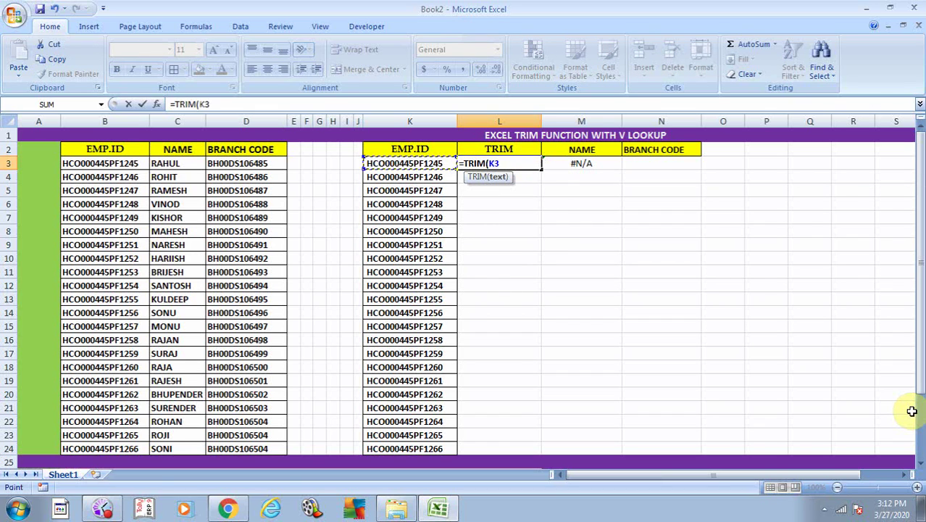
key(Return)
key(Up)
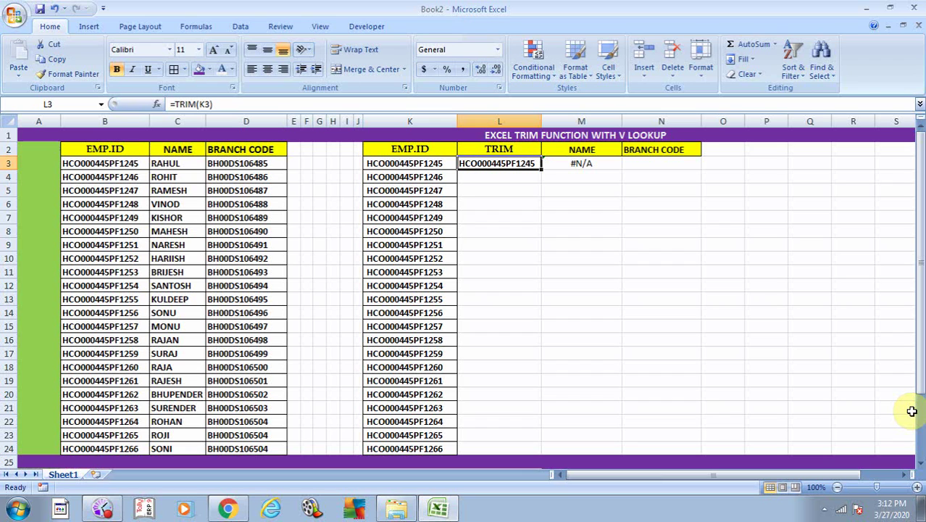
double_click(543, 167)
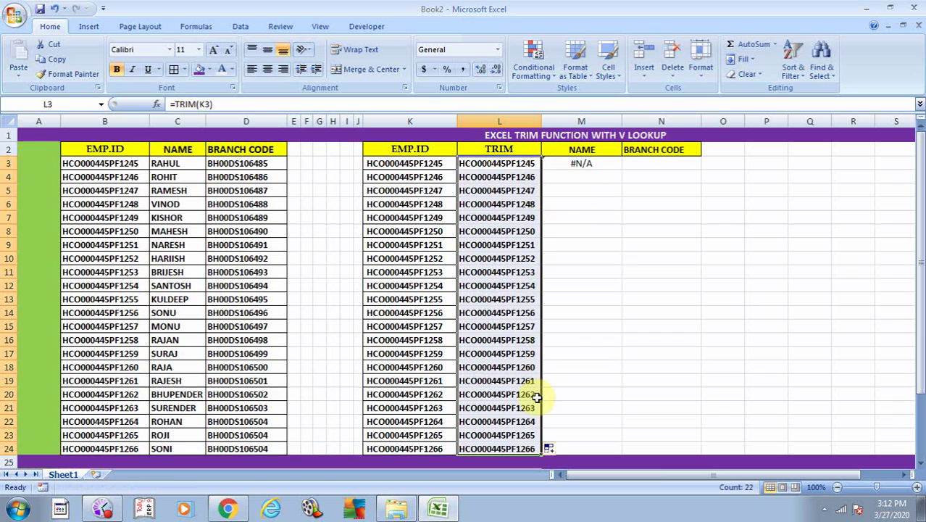
click(577, 298)
click(507, 164)
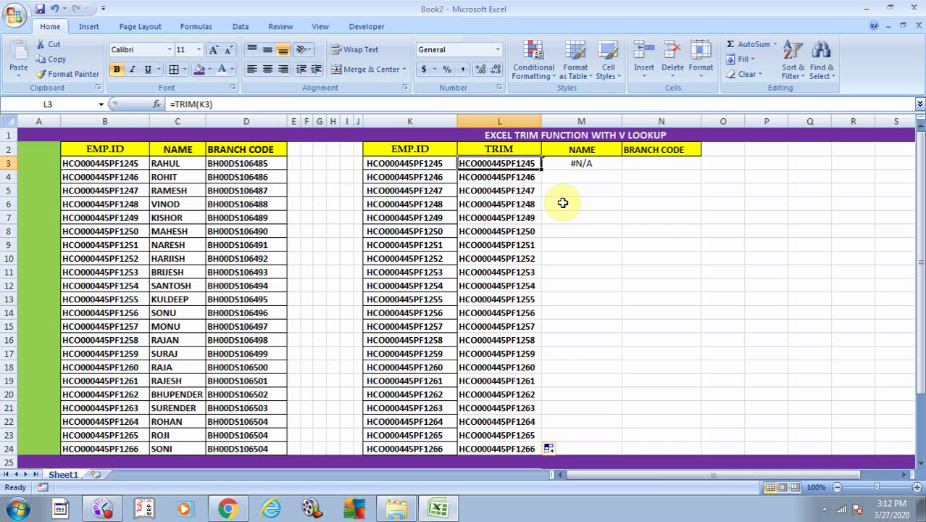
Convert the trimmed IDs in L3:L24 to plain values with Paste Special
key(ctrl+shift+Down)
key(ctrl+c)
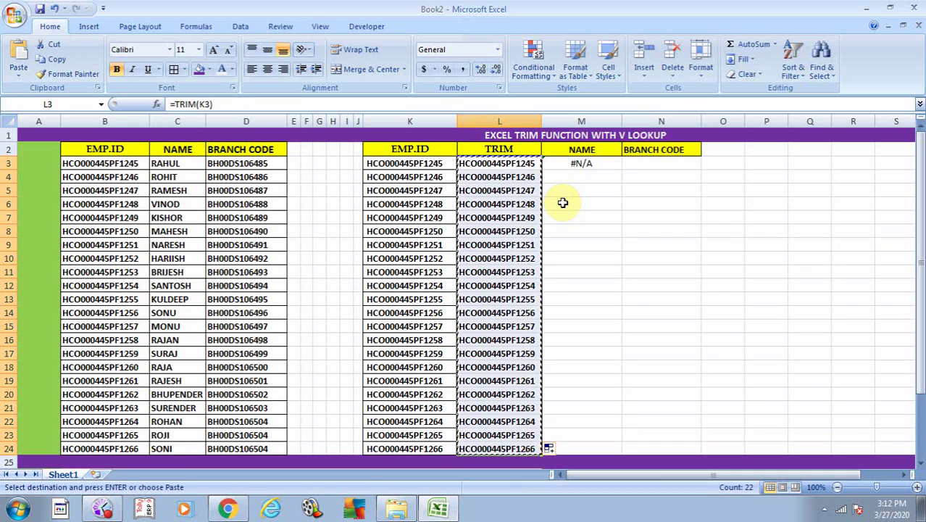
key(ctrl+alt+v)
key(v)
key(Return)
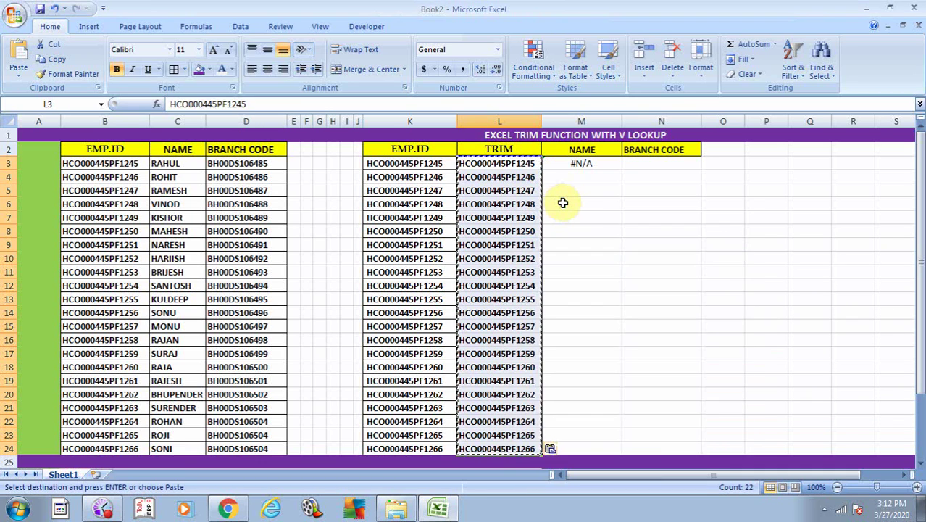
Delete the #N/A result from M3 under NAME
key(Right)
key(Delete)
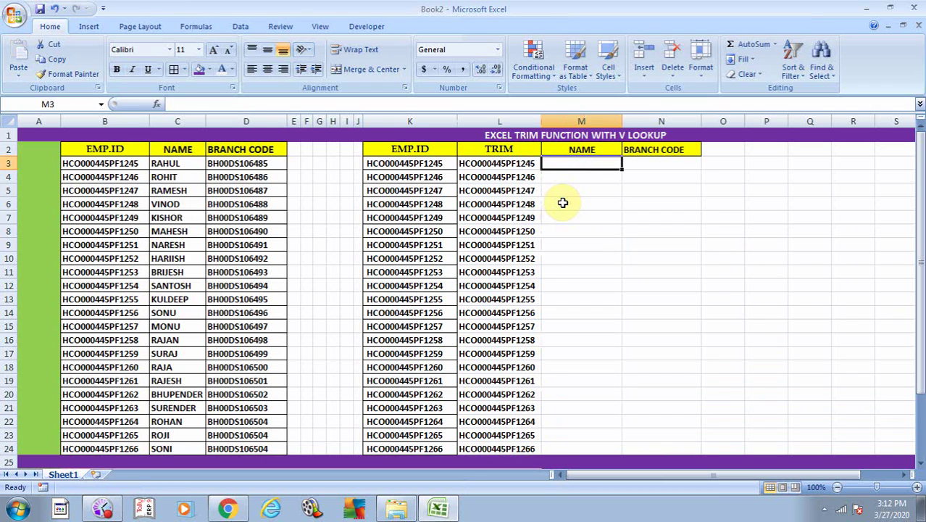
key(Left)
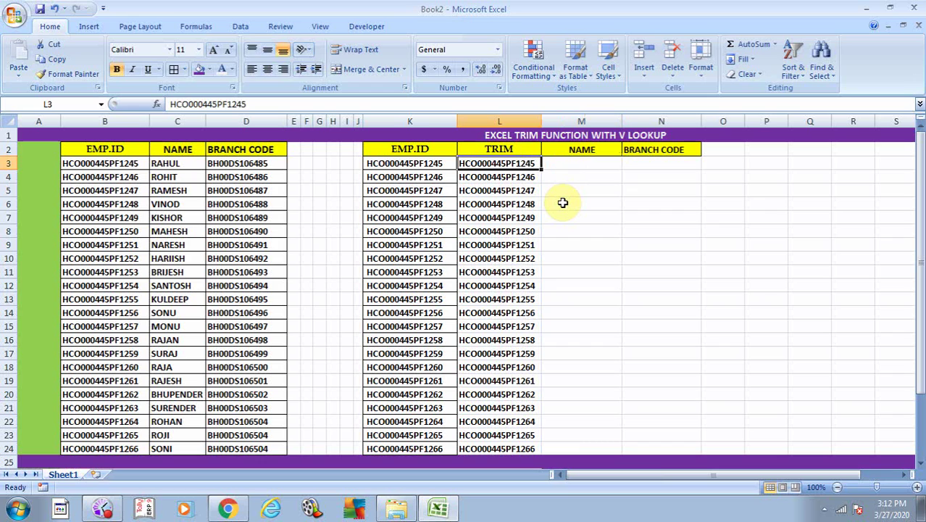
key(Right)
key(Left)
key(Right)
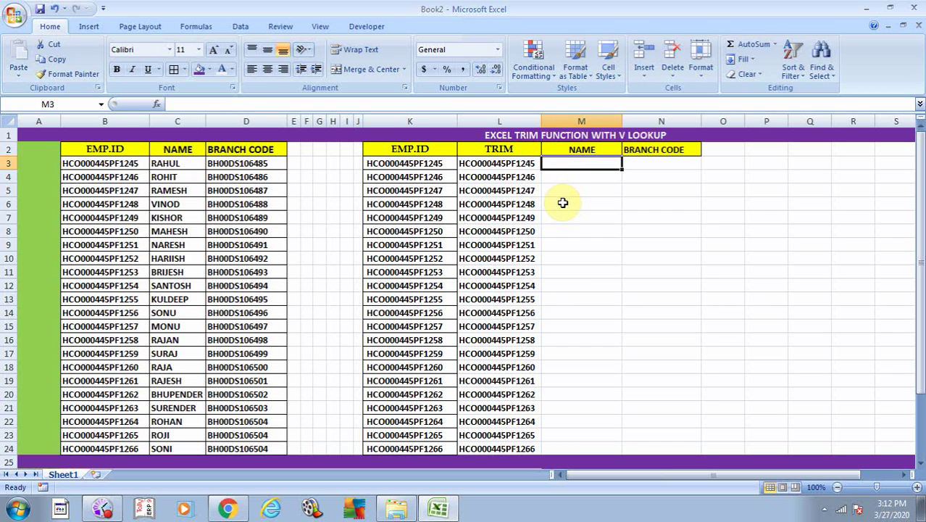
key(Left)
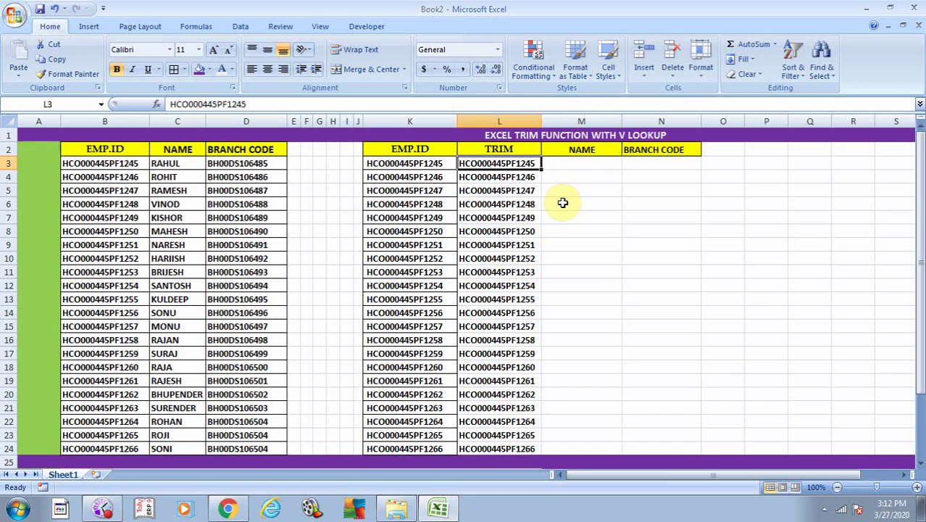
Paste the trimmed IDs over the EMP.ID values in K3:K24
key(ctrl+shift+Down)
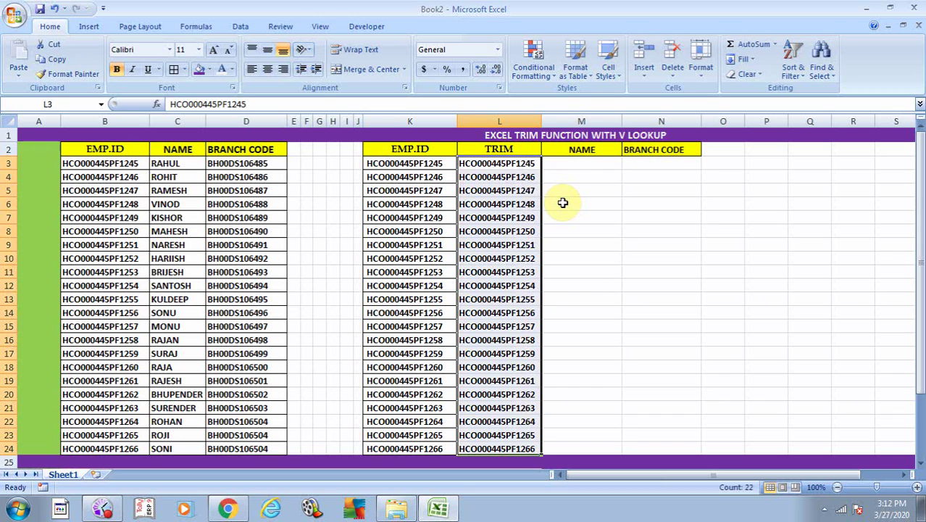
key(ctrl+c)
key(Left)
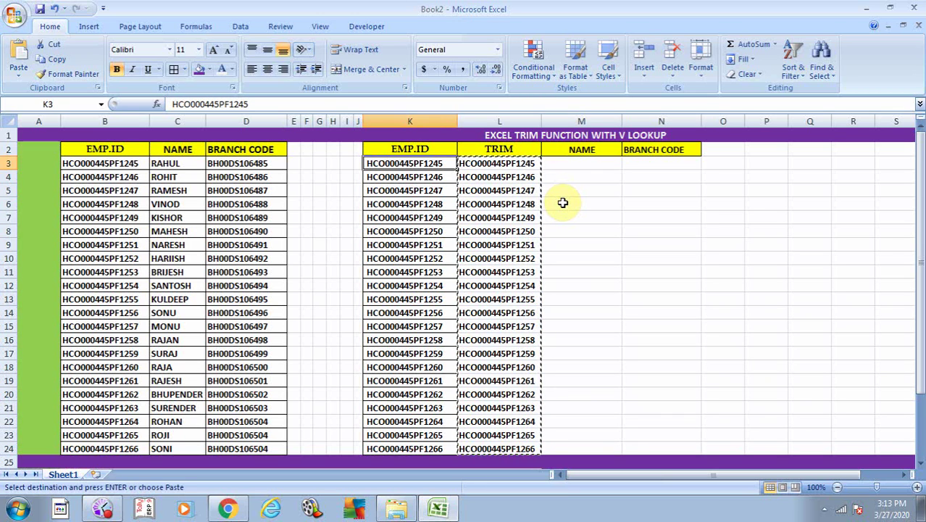
key(ctrl+v)
Clear the TRIM helper column L3:L24
key(Right)
key(ctrl+shift+Down)
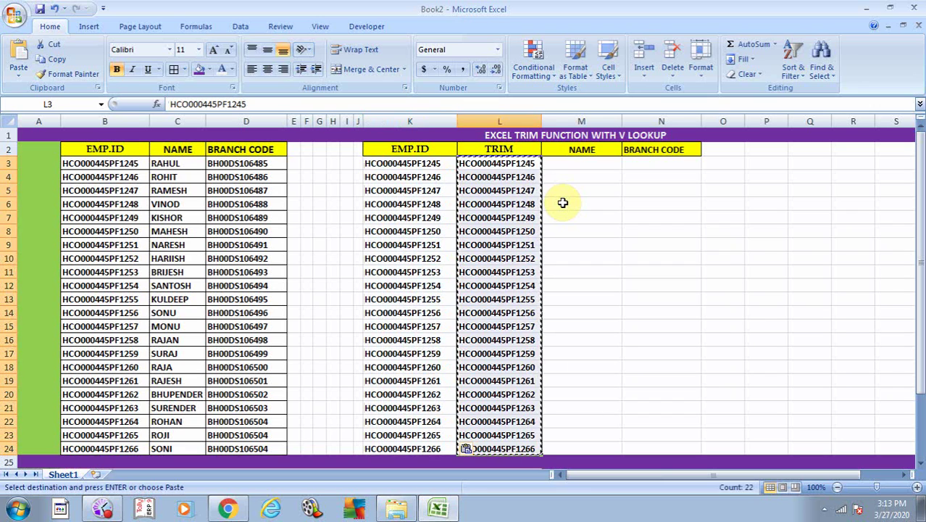
key(Delete)
key(Right)
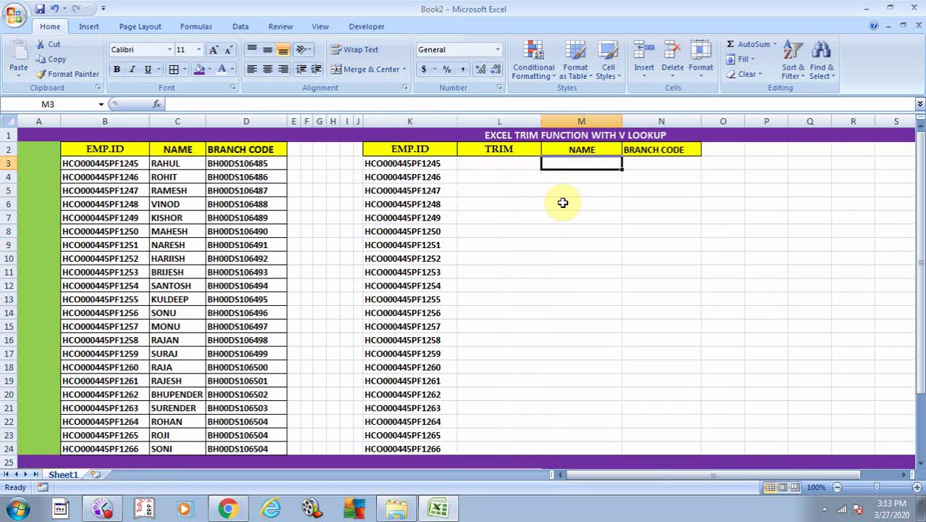
Enter =VLOOKUP(K3,B3:D24,2,0) in M3, returning the name RAHUL
text(=)
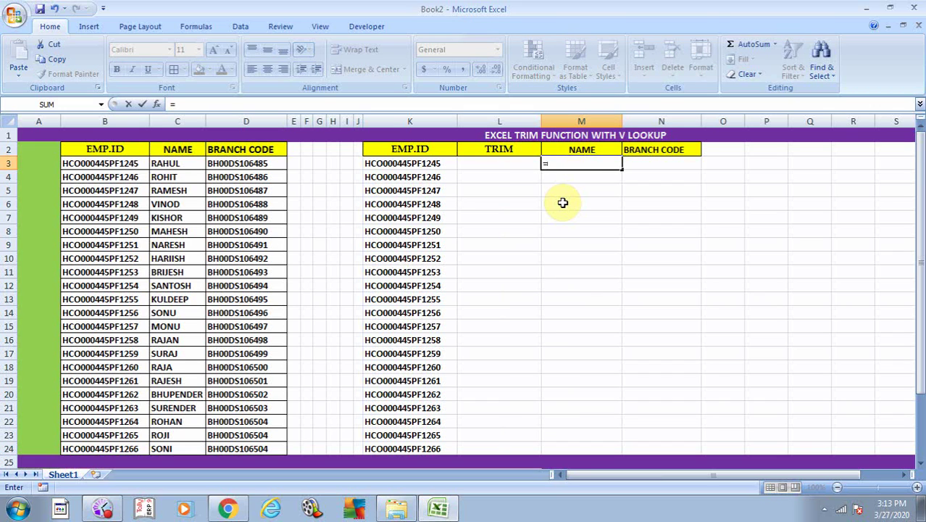
text(V)
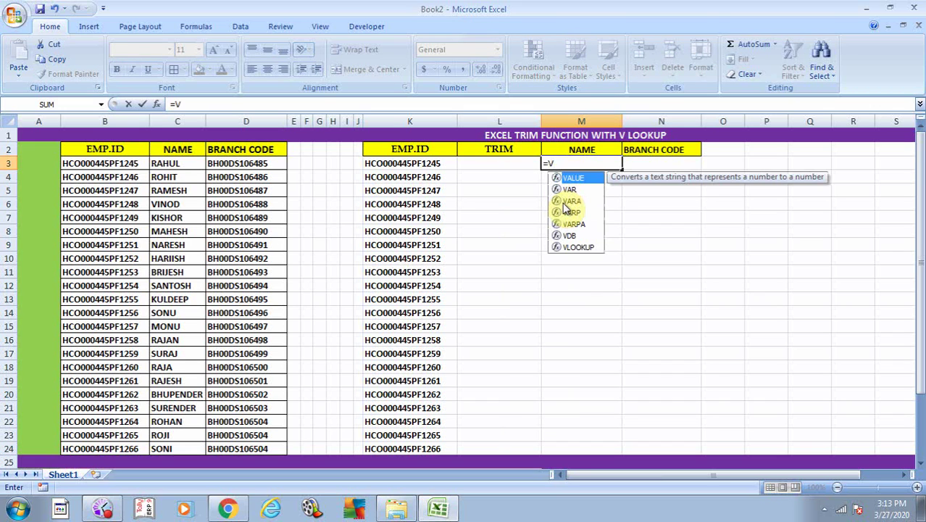
key(Down)
key(Down)
key(Down)
key(Down)
key(Down)
key(Tab)
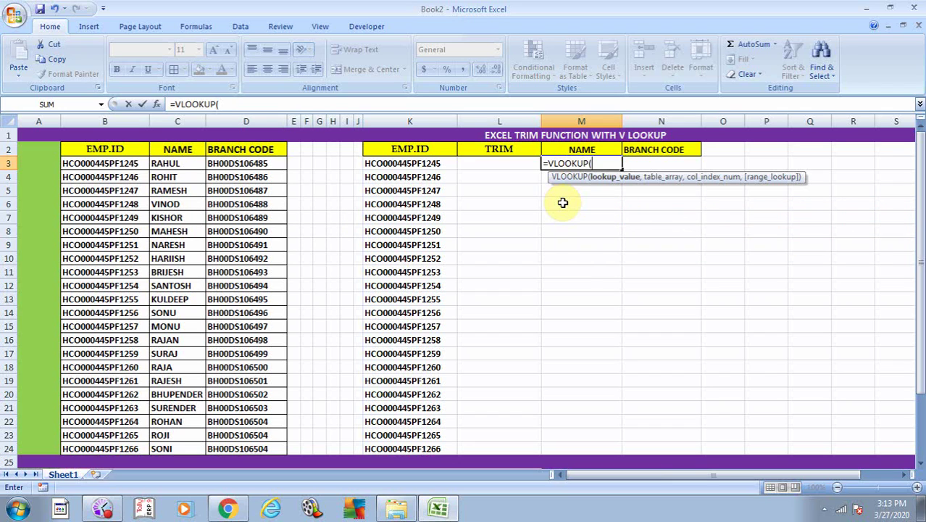
key(Left)
key(Left)
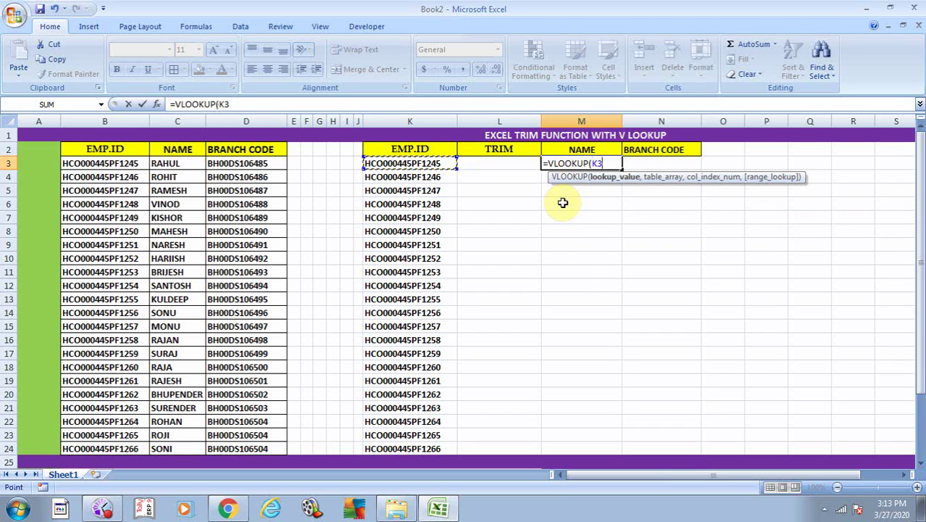
text(,)
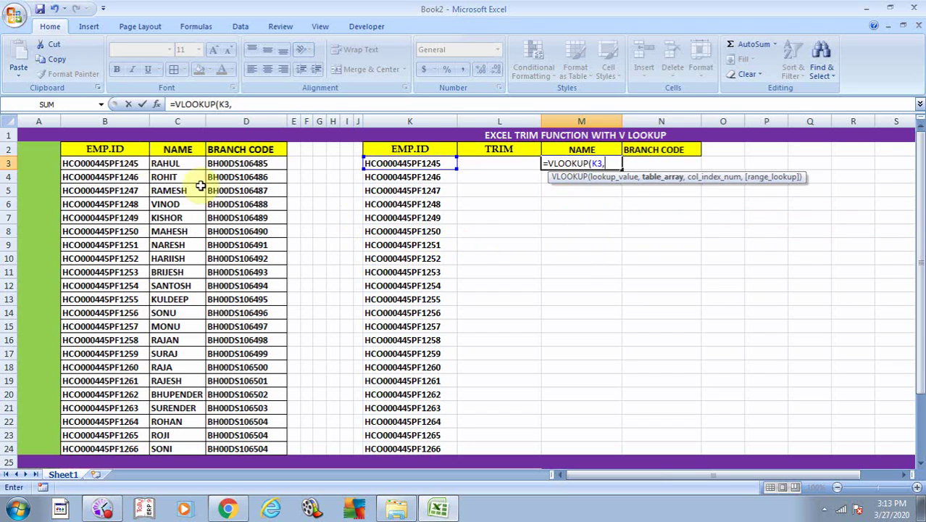
mouse_move(76, 163)
mouse_down()
mouse_move(239, 354)
mouse_move(314, 476)
mouse_up()
text(,)
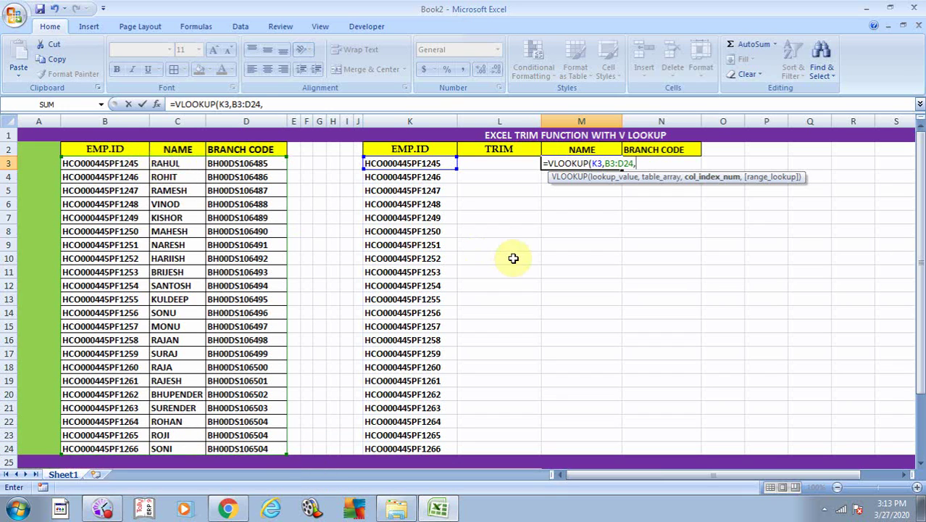
text(2)
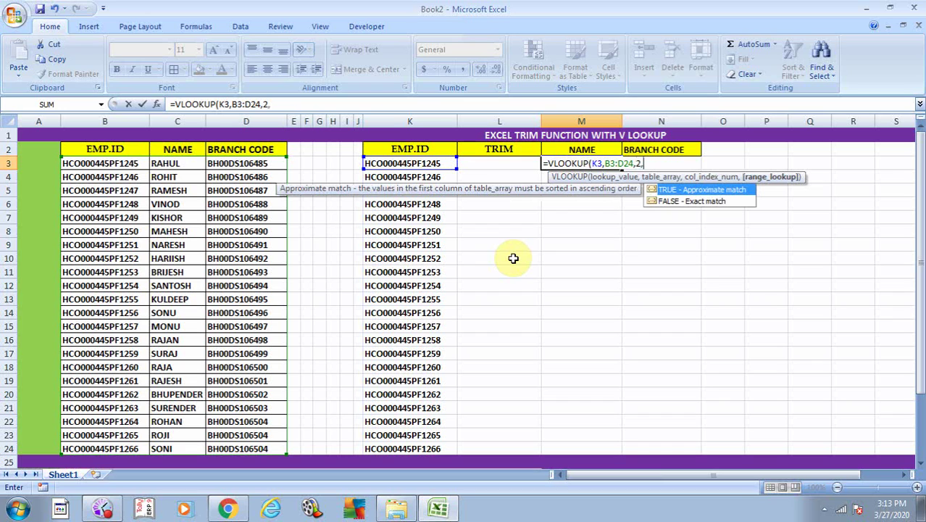
text(,0)
text())
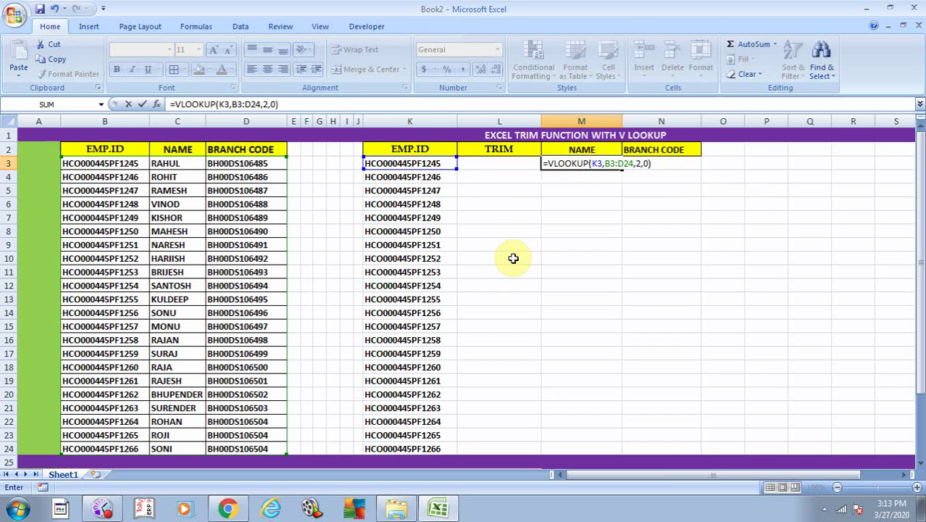
key(Return)
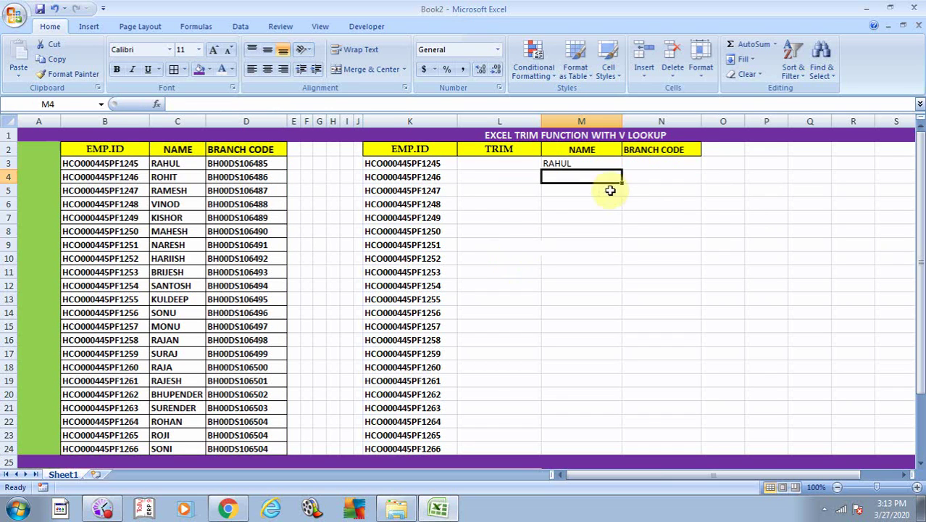
click(565, 162)
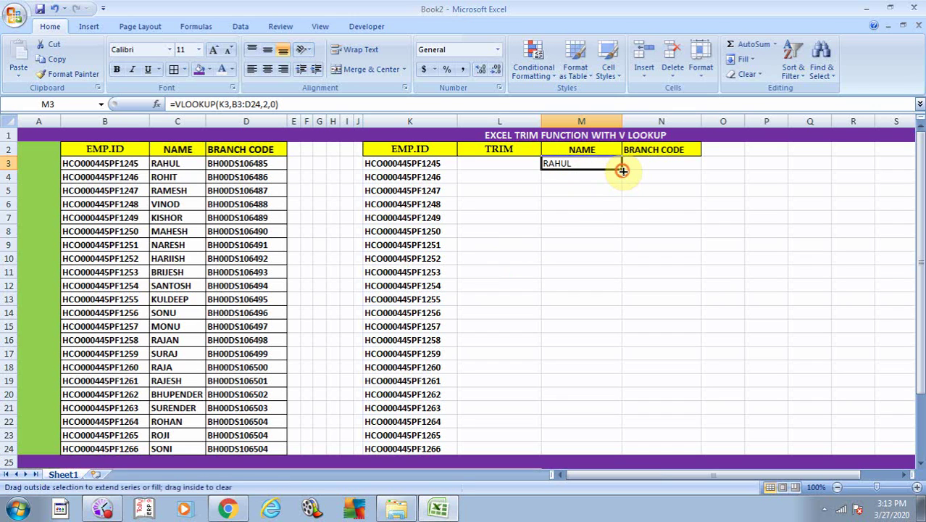
drag(623, 171, 622, 451)
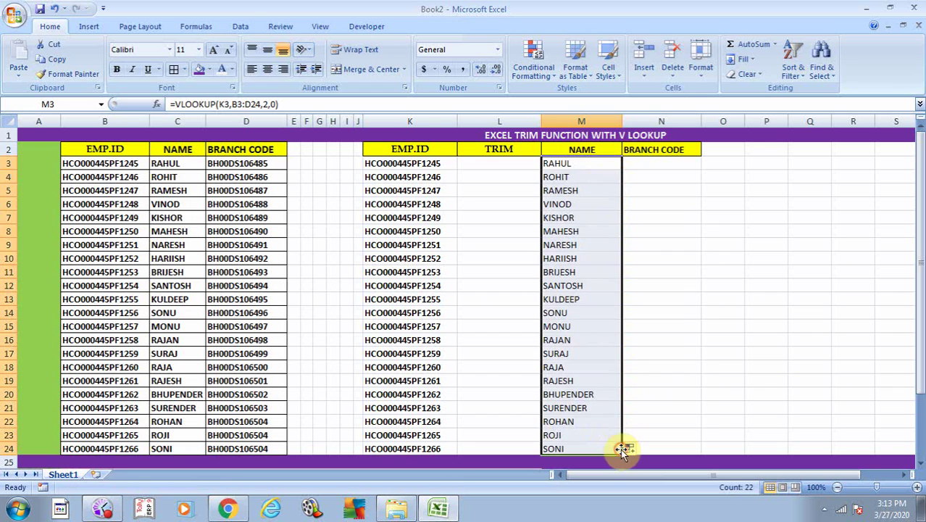
click(611, 294)
click(421, 190)
click(584, 190)
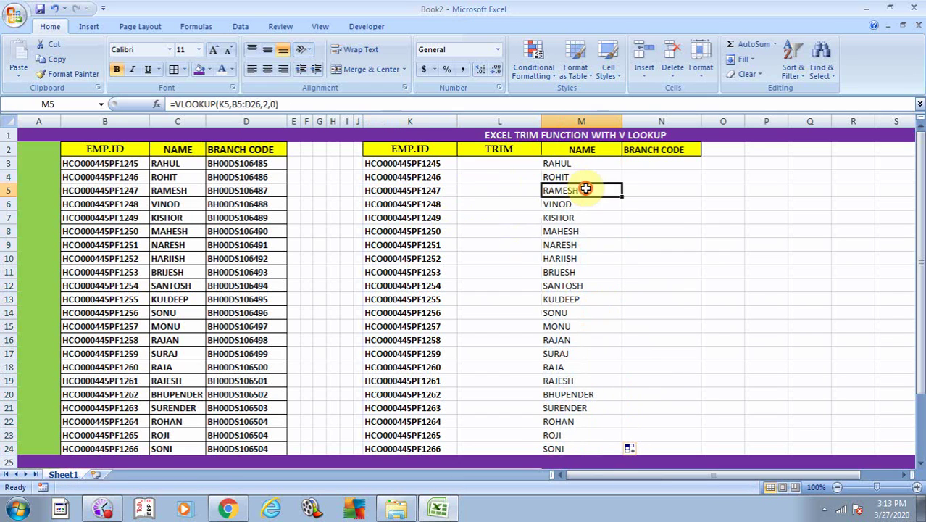
click(568, 164)
click(571, 177)
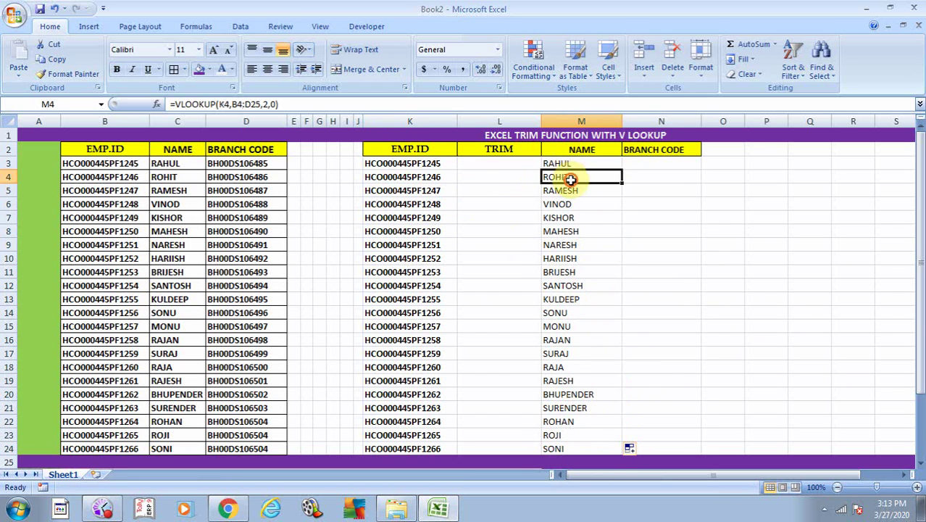
click(569, 217)
click(569, 272)
click(569, 299)
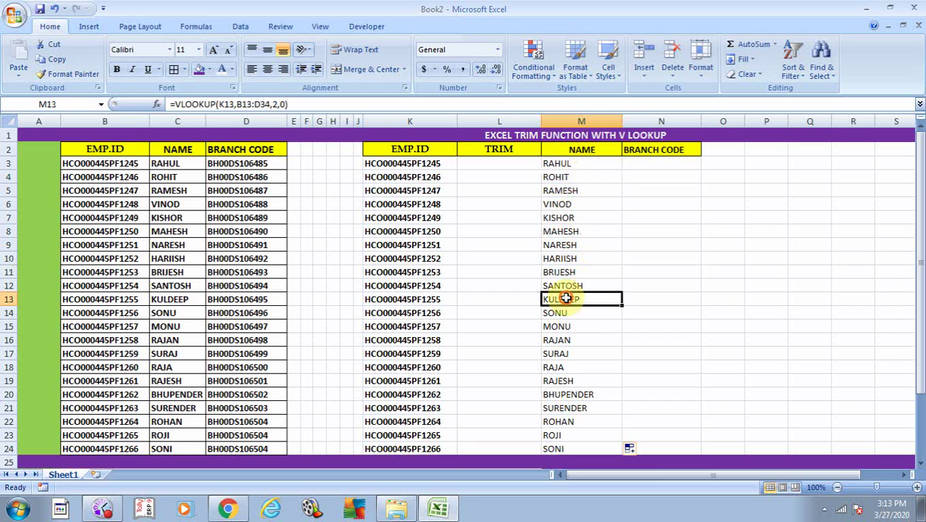
click(568, 326)
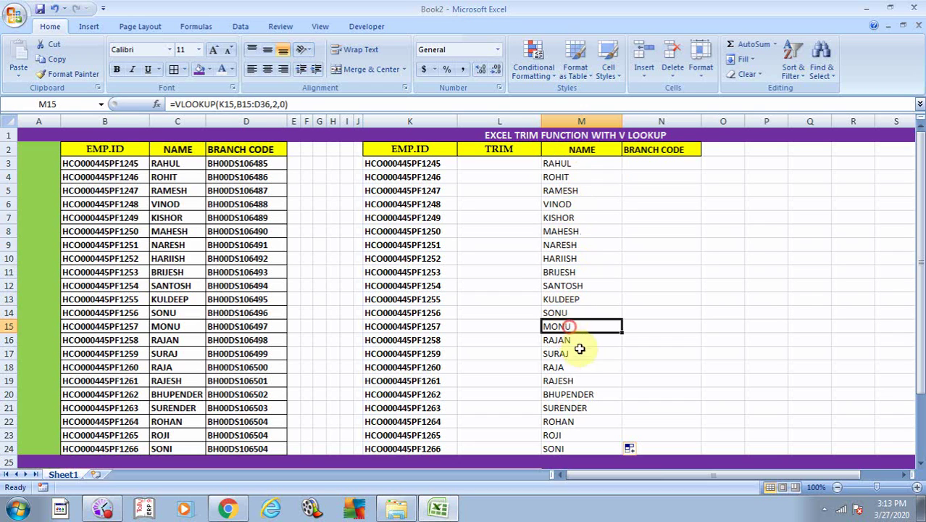
click(646, 165)
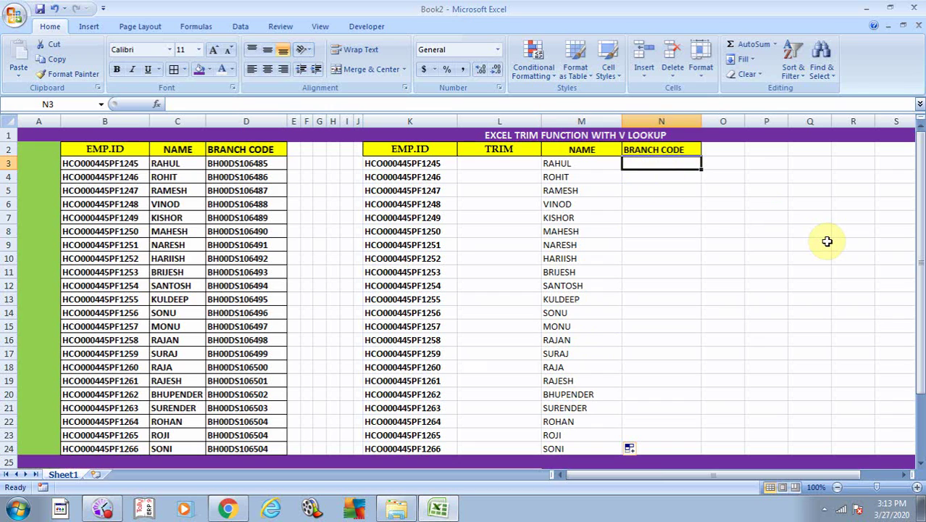
Enter =VLOOKUP(K3,B3:D24,3,0) in N3, returning branch code BH00DS106485
text(=)
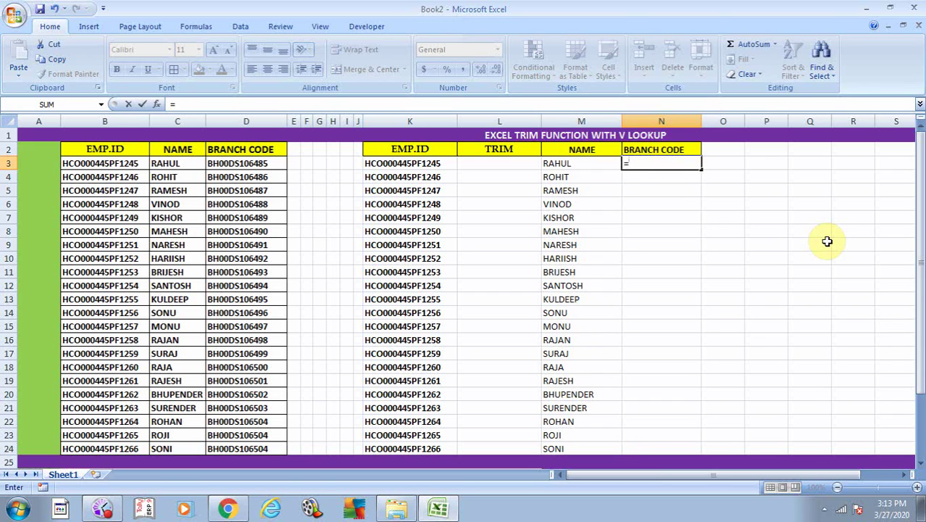
text(V)
key(Down)
key(Down)
key(Down)
key(Down)
key(Down)
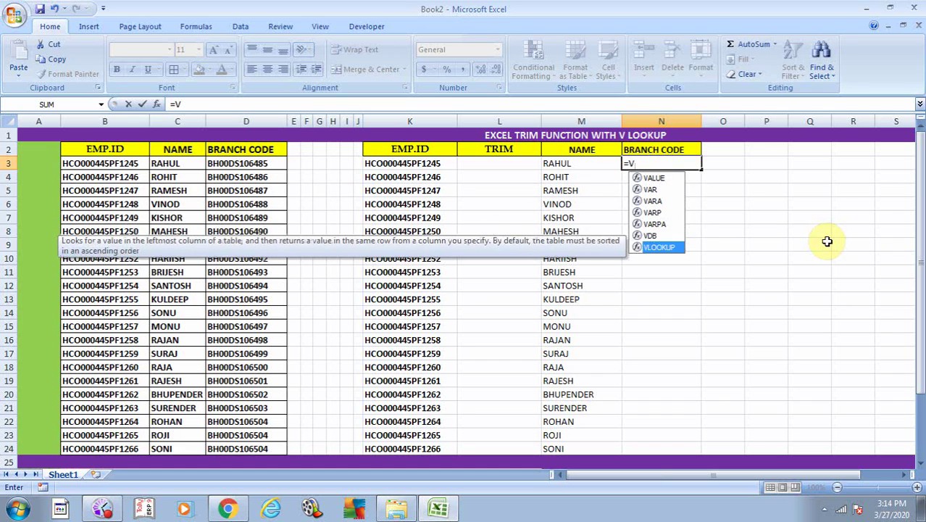
key(Tab)
key(Left)
key(Left)
key(Left)
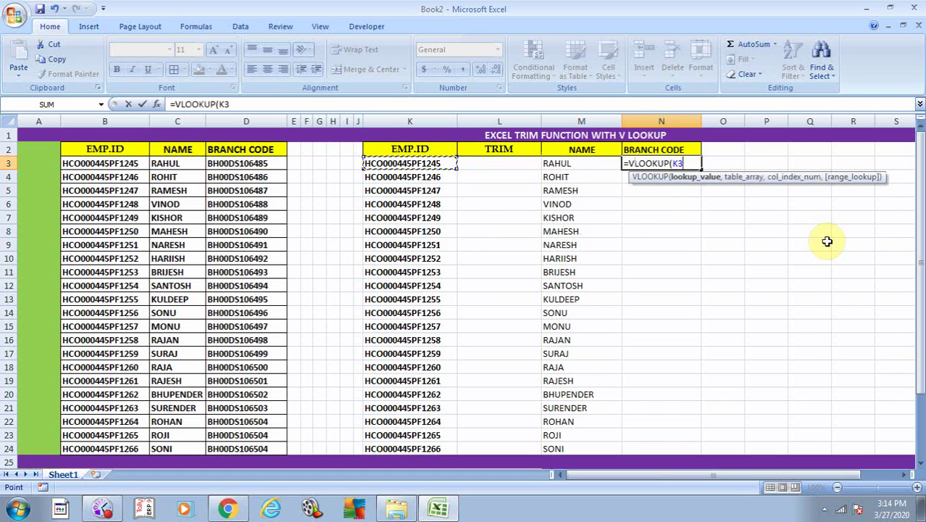
text(,)
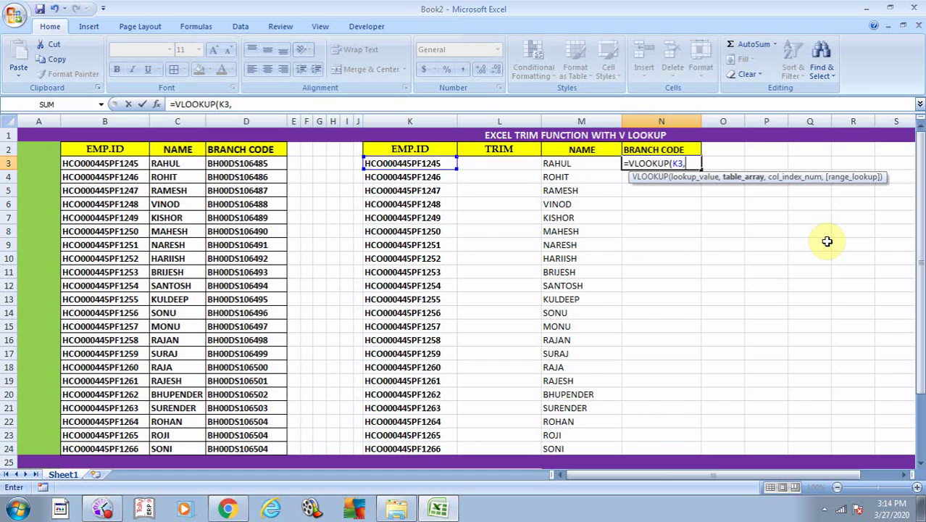
drag(98, 162, 271, 449)
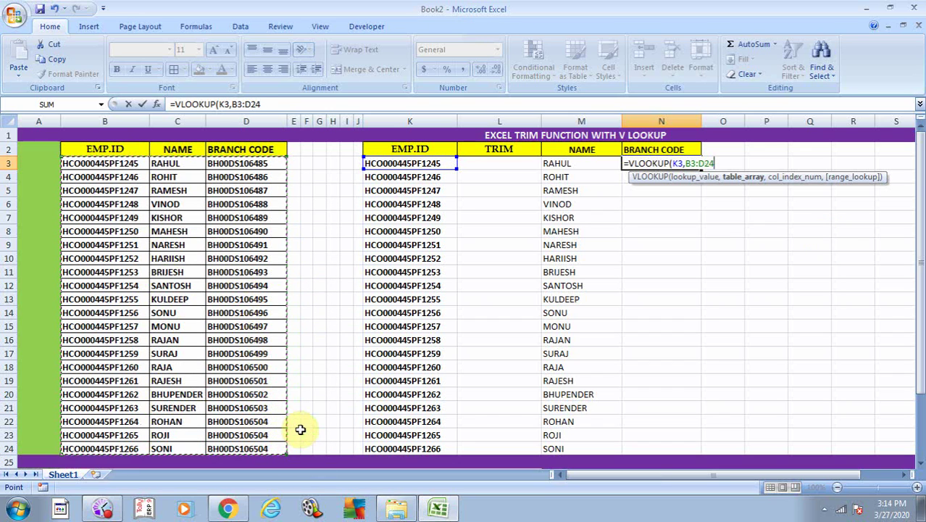
text(,)
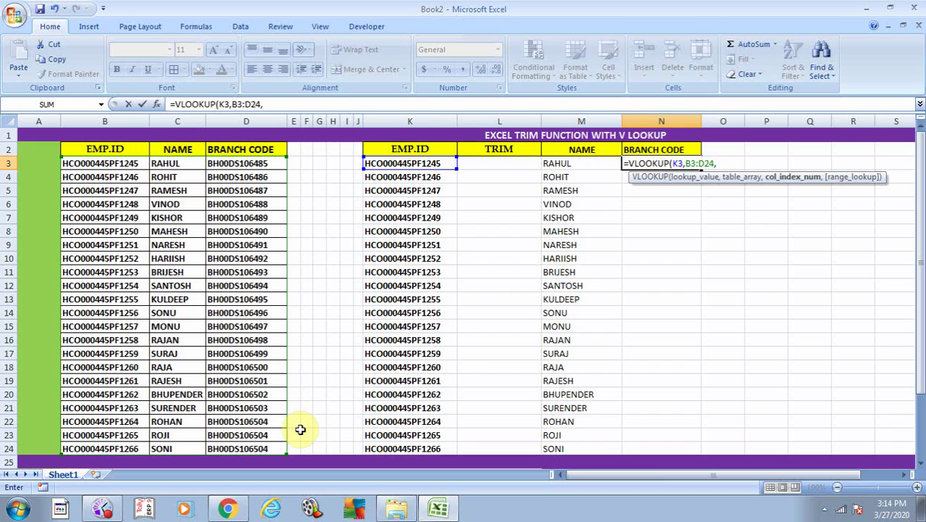
text(3,)
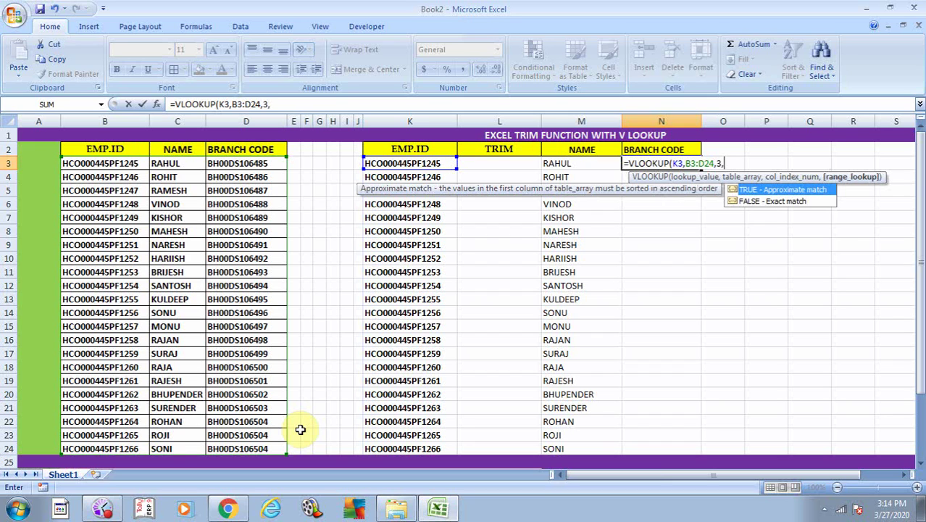
text(0)
key(Return)
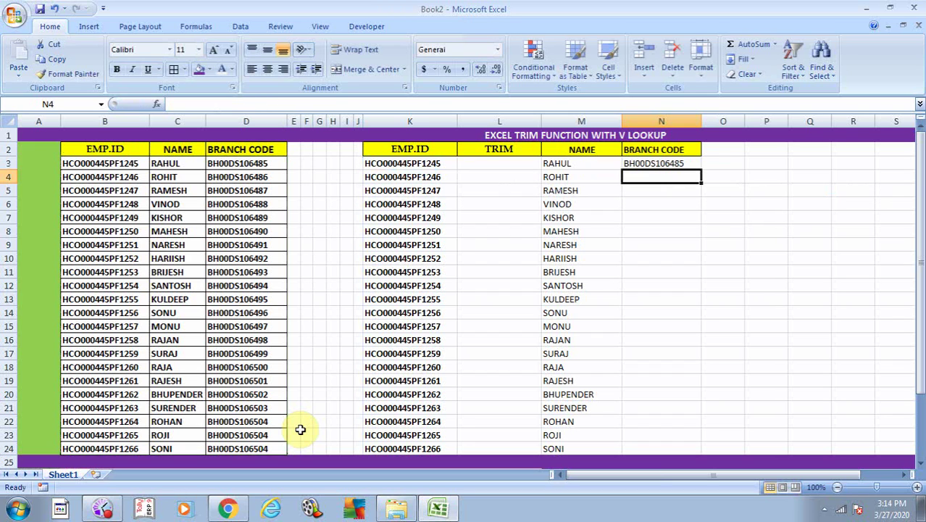
Fill the N3 branch-code formula down to N24 and spot-check the results in column N
click(657, 164)
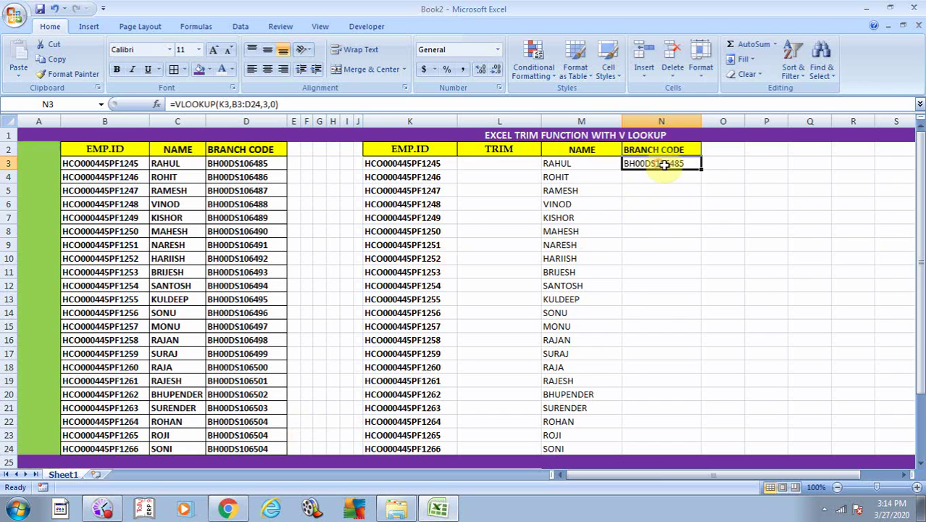
double_click(702, 171)
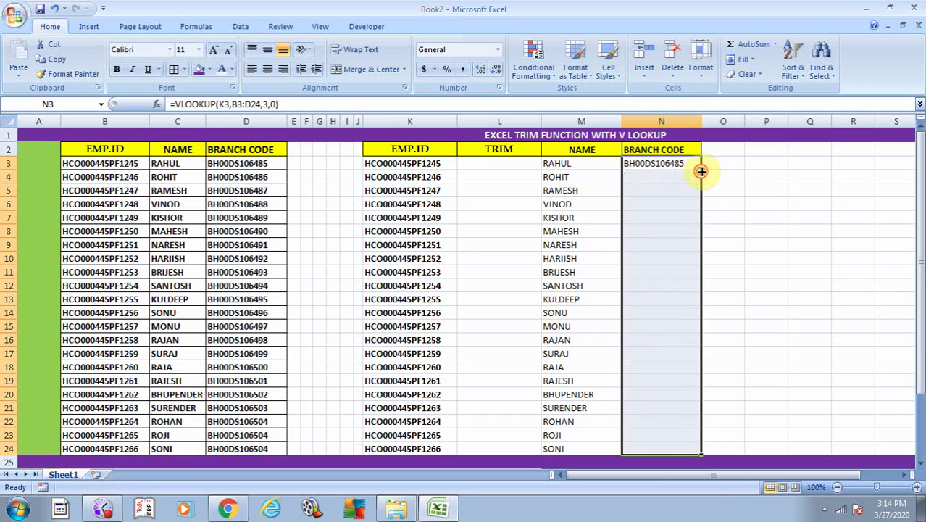
click(645, 312)
click(656, 204)
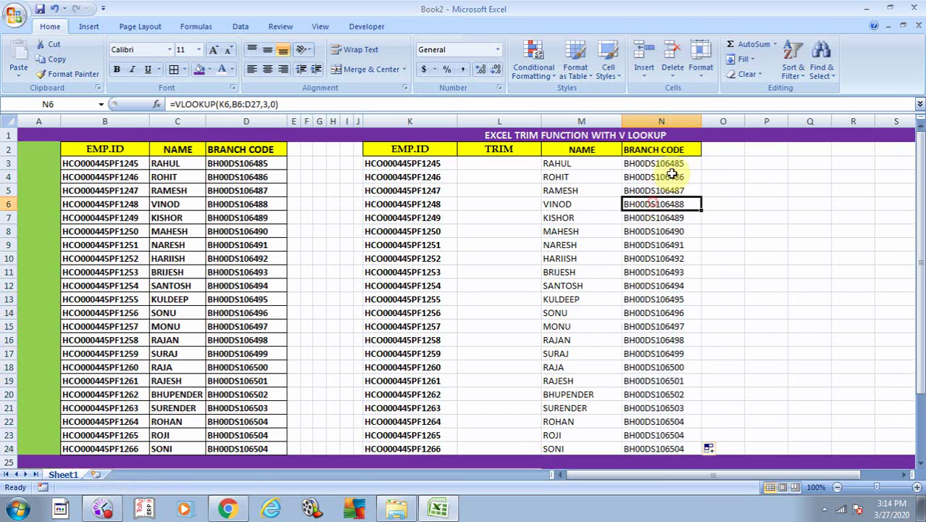
click(658, 163)
click(654, 261)
Spot-check the NAME lookup formulas in column M, including M9
click(483, 242)
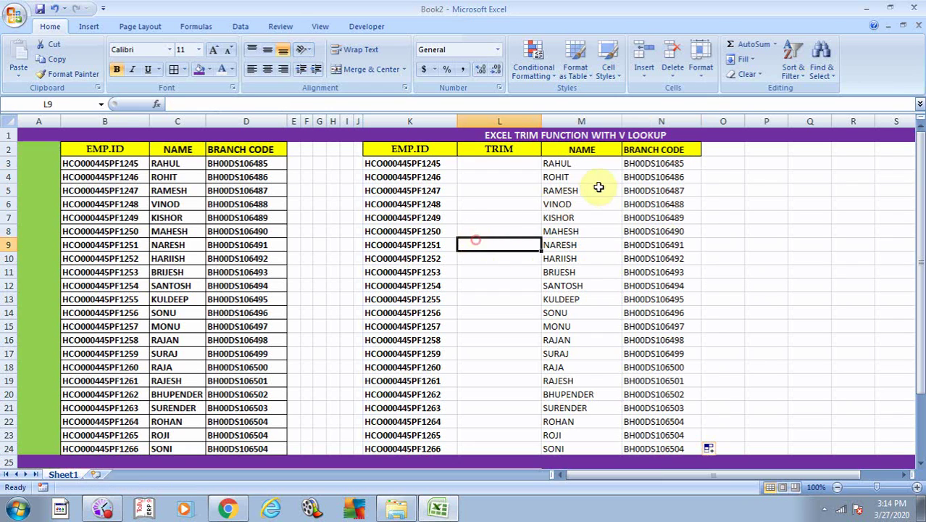
click(595, 190)
click(591, 244)
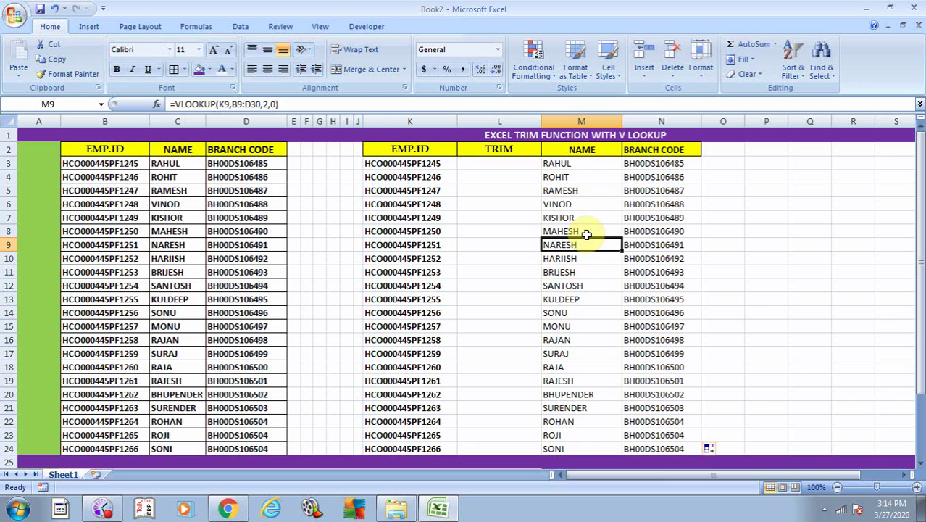
Select the data rows K3:N24 and apply All Borders to them
key(Up)
key(Up)
key(Up)
key(Up)
key(Up)
key(Up)
key(Up)
key(Left)
key(Left)
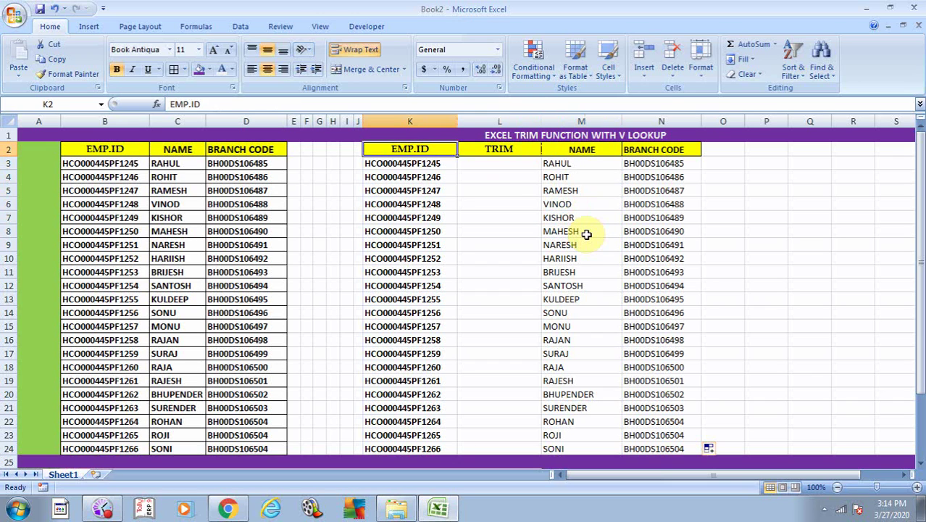
key(Down)
key(shift+Right)
key(shift+Right)
key(shift+Right)
key(shift+Down)
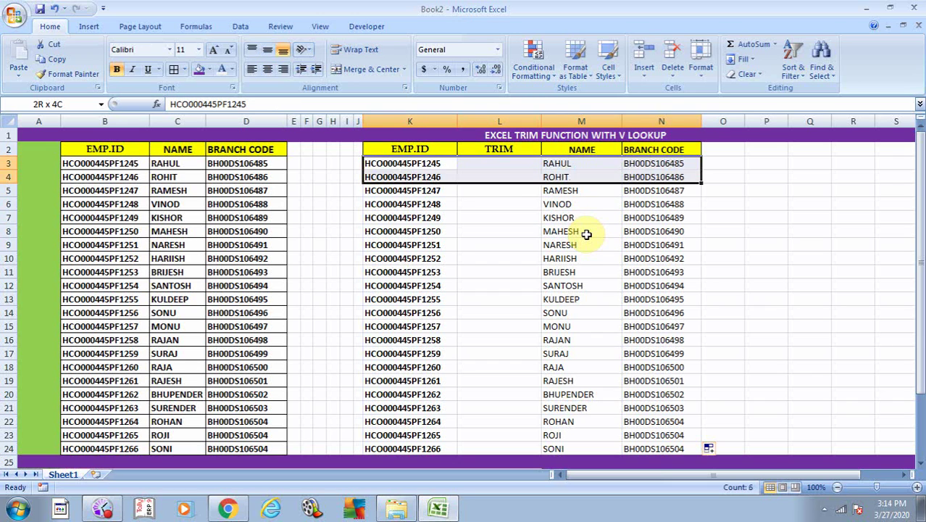
key(shift+Down)
key(shift+Down)
key(shift+Down)
key(shift+Down)
key(shift+Down)
key(shift+Down)
key(shift+Down)
key(shift+Down)
key(shift+Down)
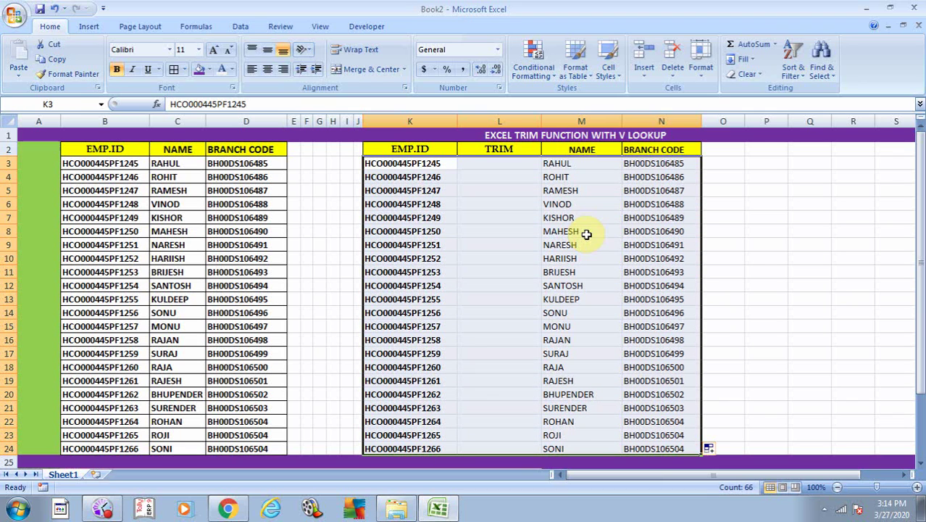
key(alt)
key(h)
key(b)
key(a)
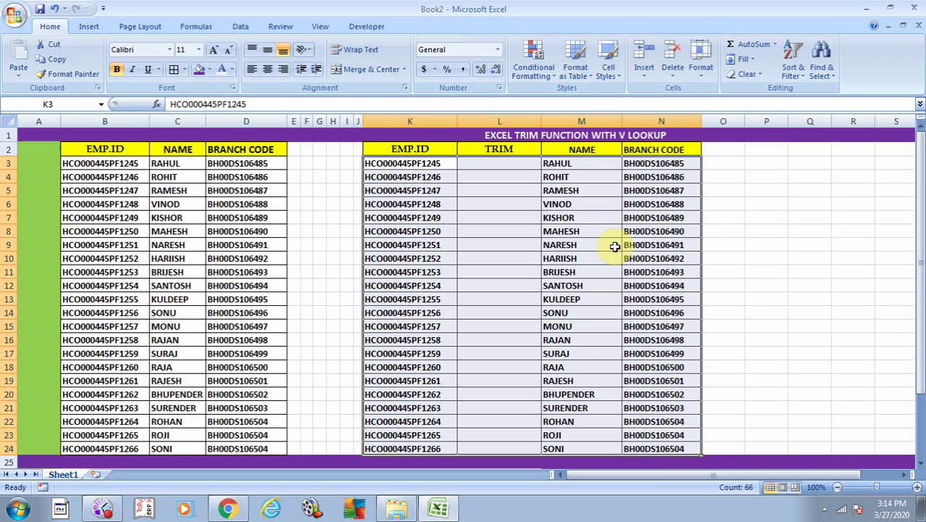
Review the B3, K3, M3 and N3 values and lookup formulas, then minimize Book2
click(246, 230)
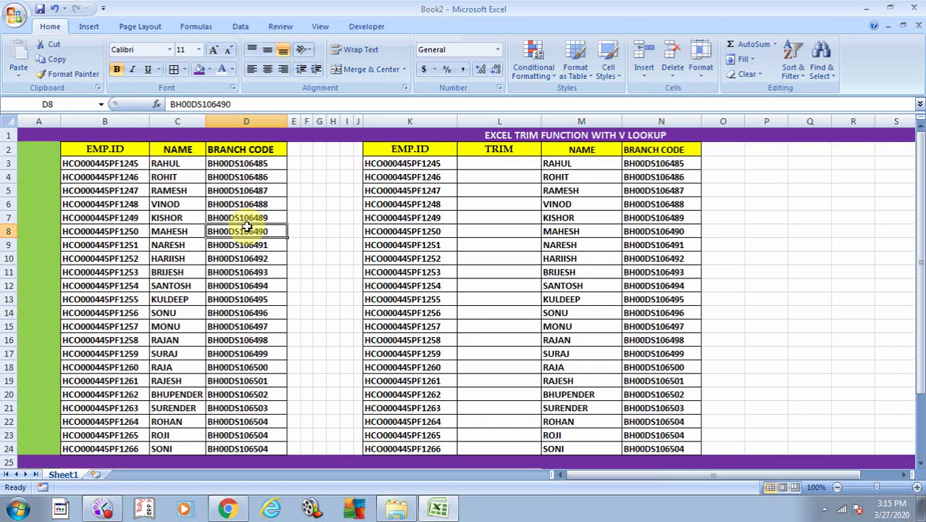
click(560, 164)
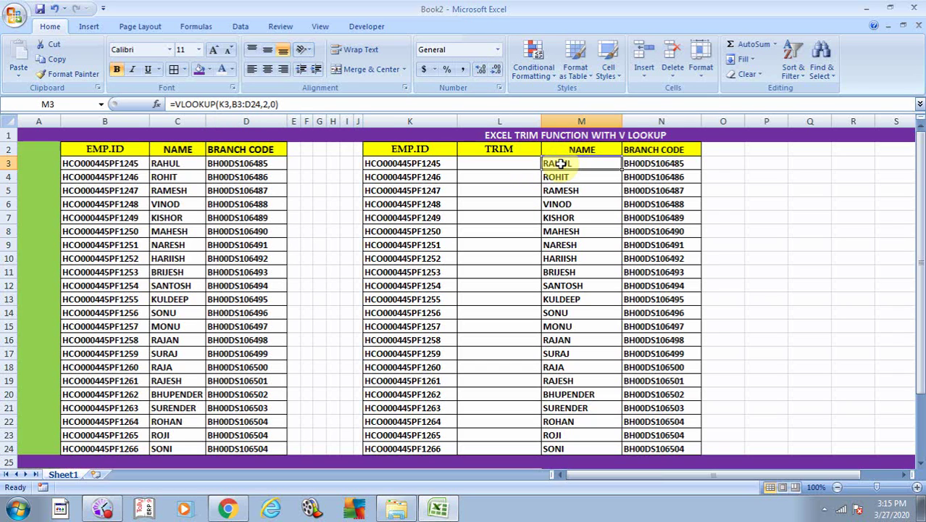
click(420, 165)
click(113, 164)
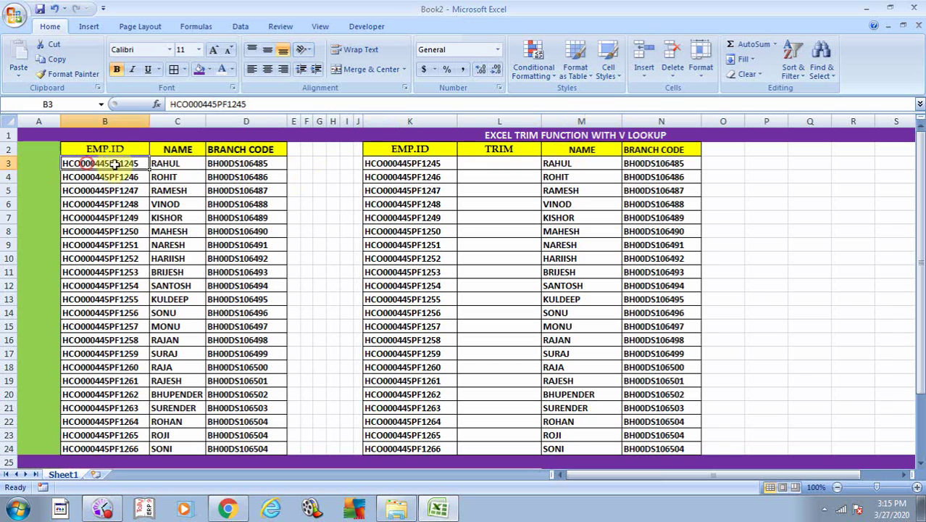
click(386, 165)
click(594, 170)
click(670, 165)
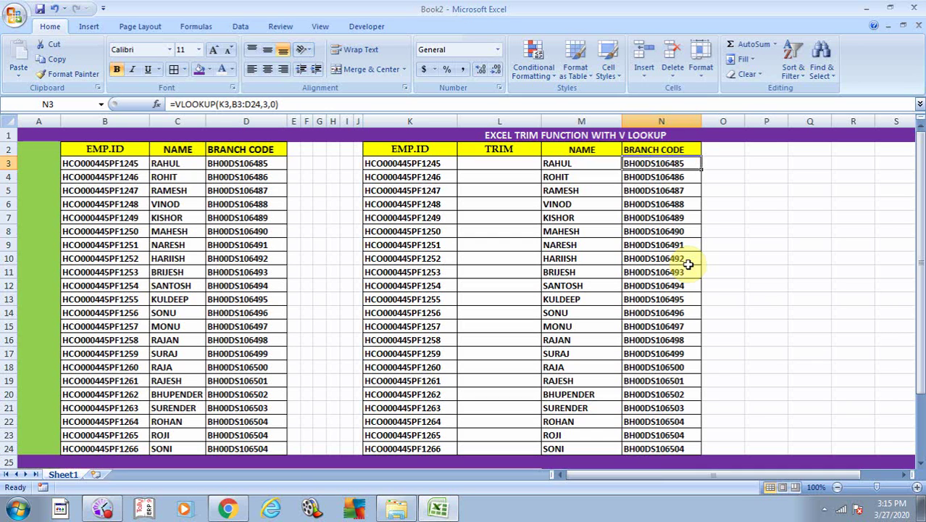
click(863, 11)
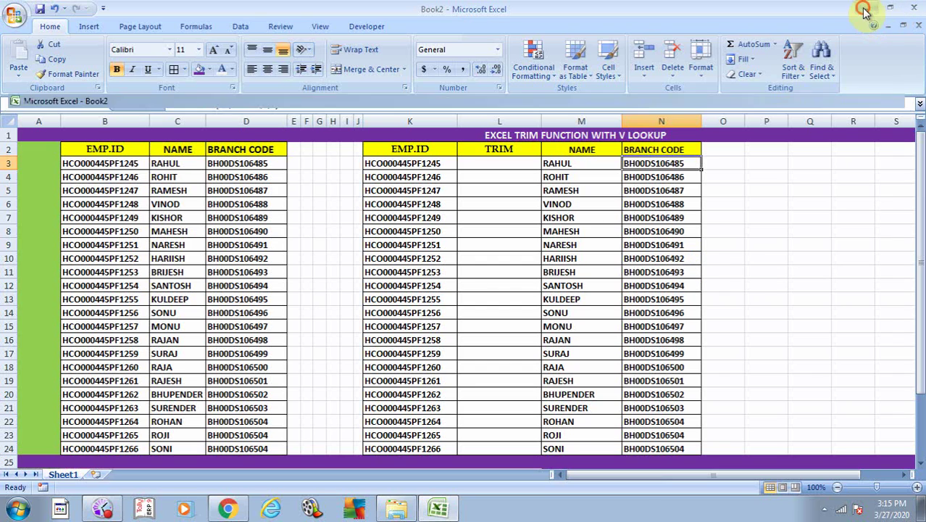